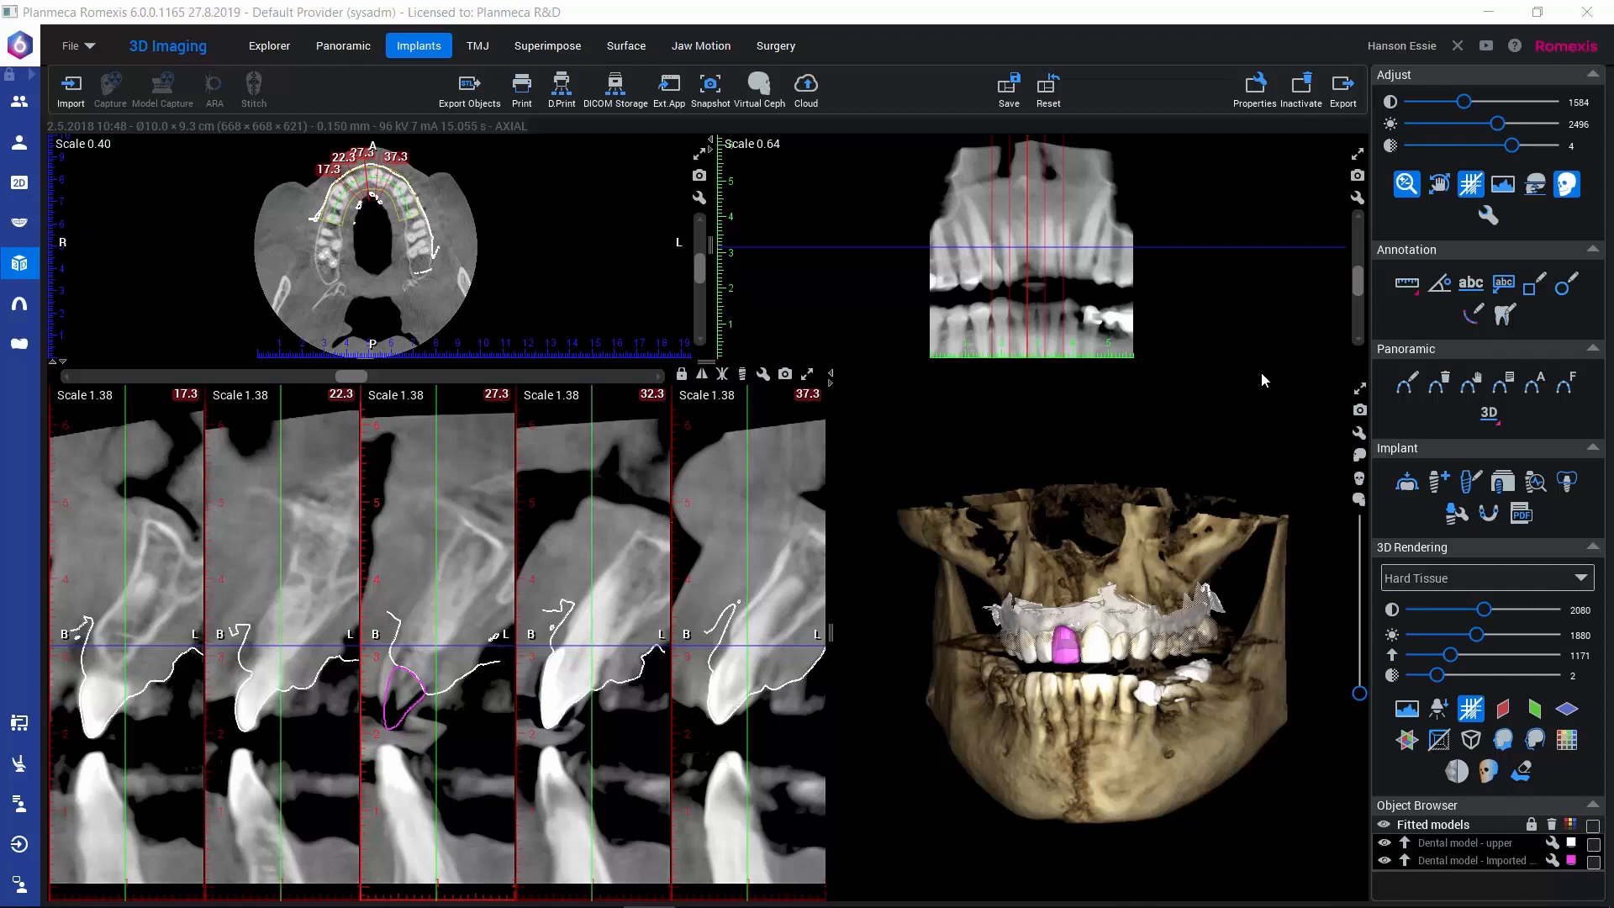
Step: Measure the available bone length and add a second line segment across it in cross-section 27.3, starting at the crown's upper edge
{"action": "left_click", "coordinate": [1410, 281]}
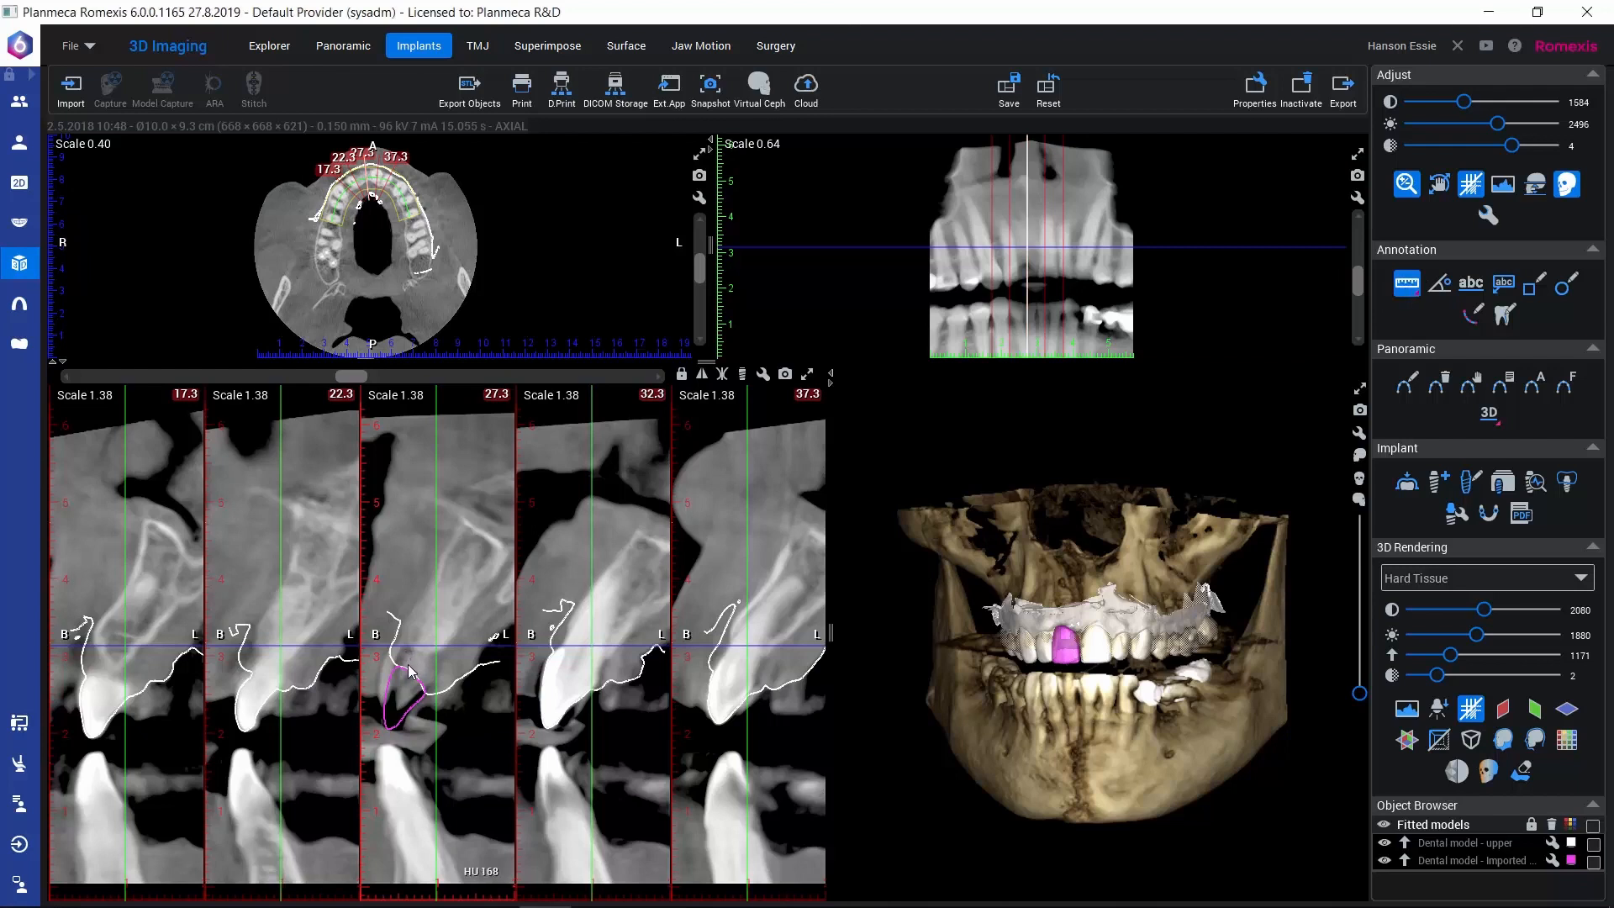
{"action": "left_click_drag", "start_coordinate": [409, 671], "coordinate": [445, 607]}
{"action": "left_click", "coordinate": [495, 614]}
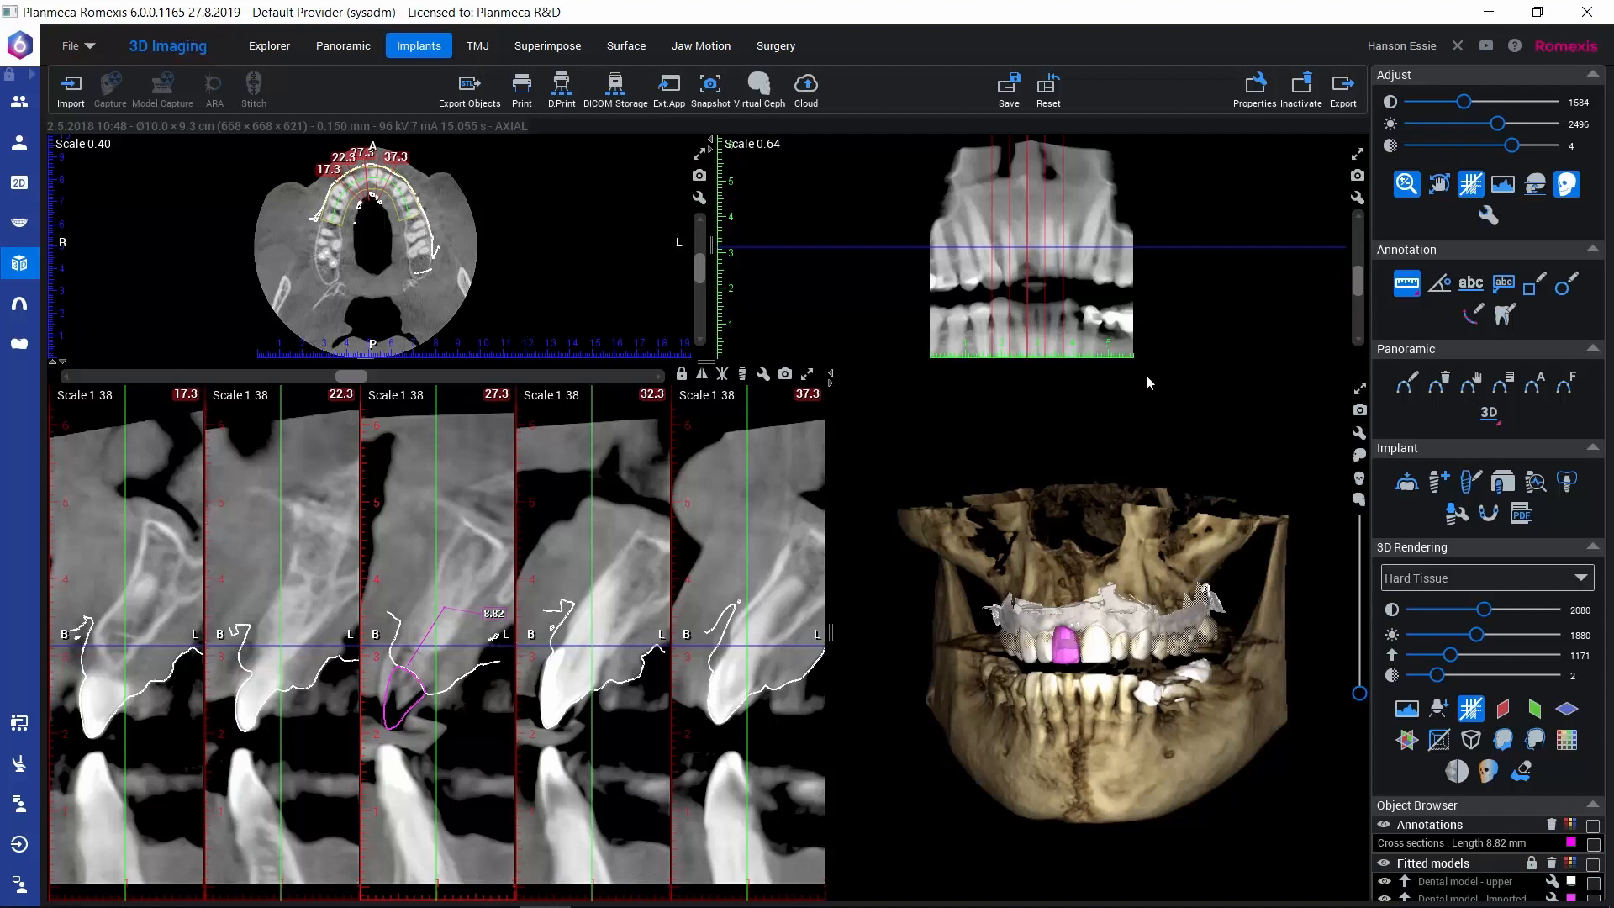
{"action": "left_click", "coordinate": [1407, 285]}
Step: Place a generic implant about 3.2 × 8.4 mm vertically in the bone above the planned crown in cross-section 27.3
{"action": "left_click", "coordinate": [1469, 482]}
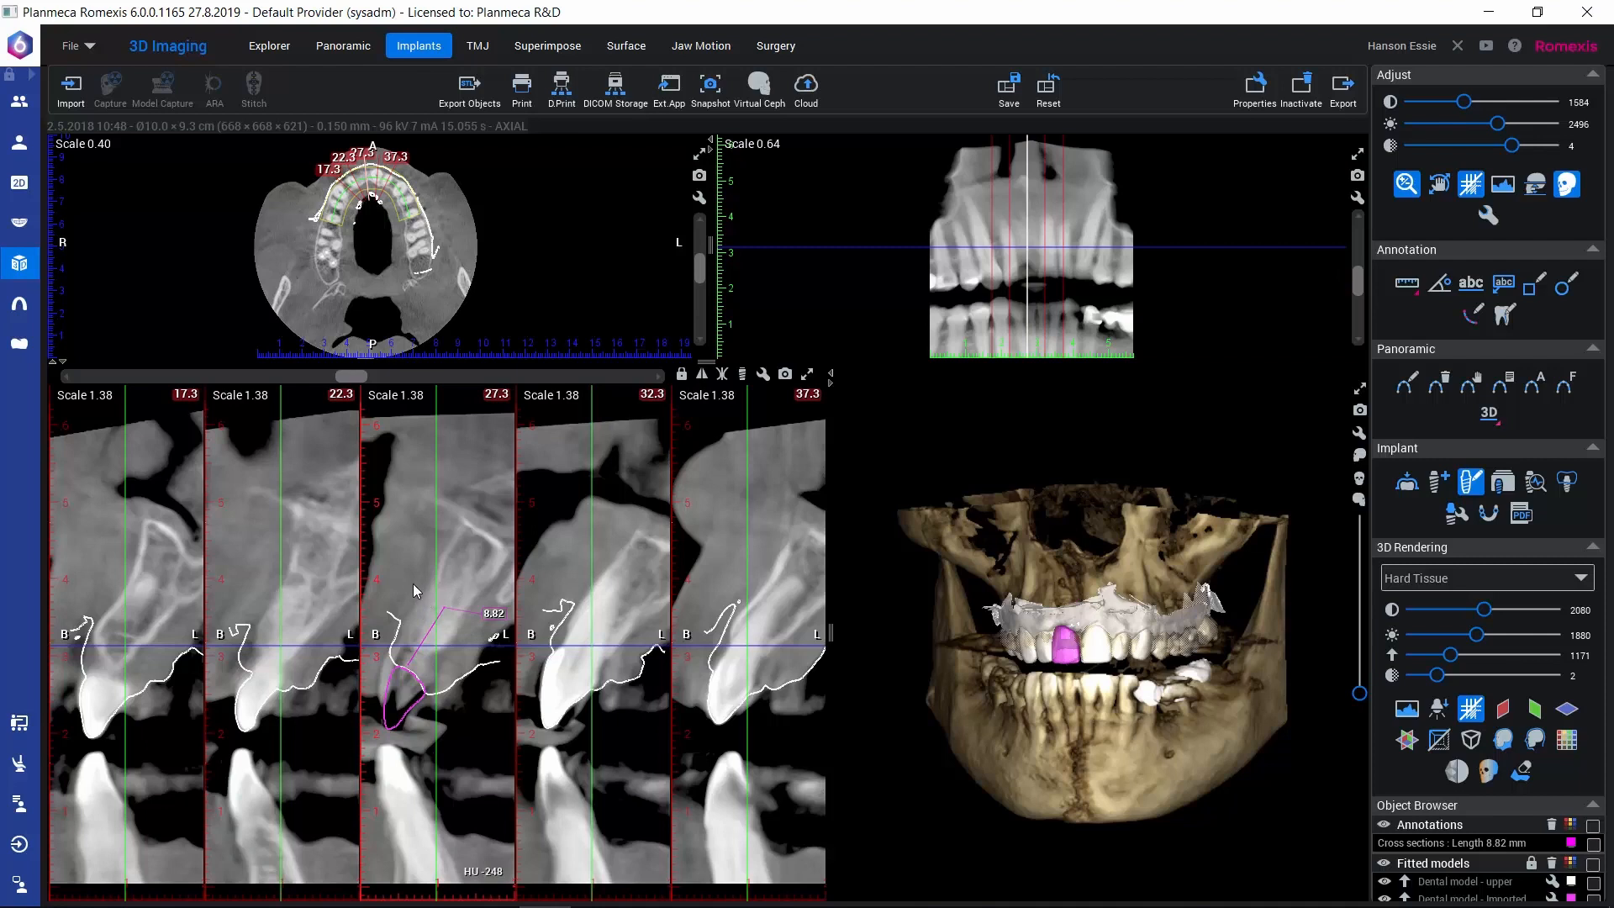
{"action": "left_click_drag", "start_coordinate": [420, 585], "coordinate": [443, 655]}
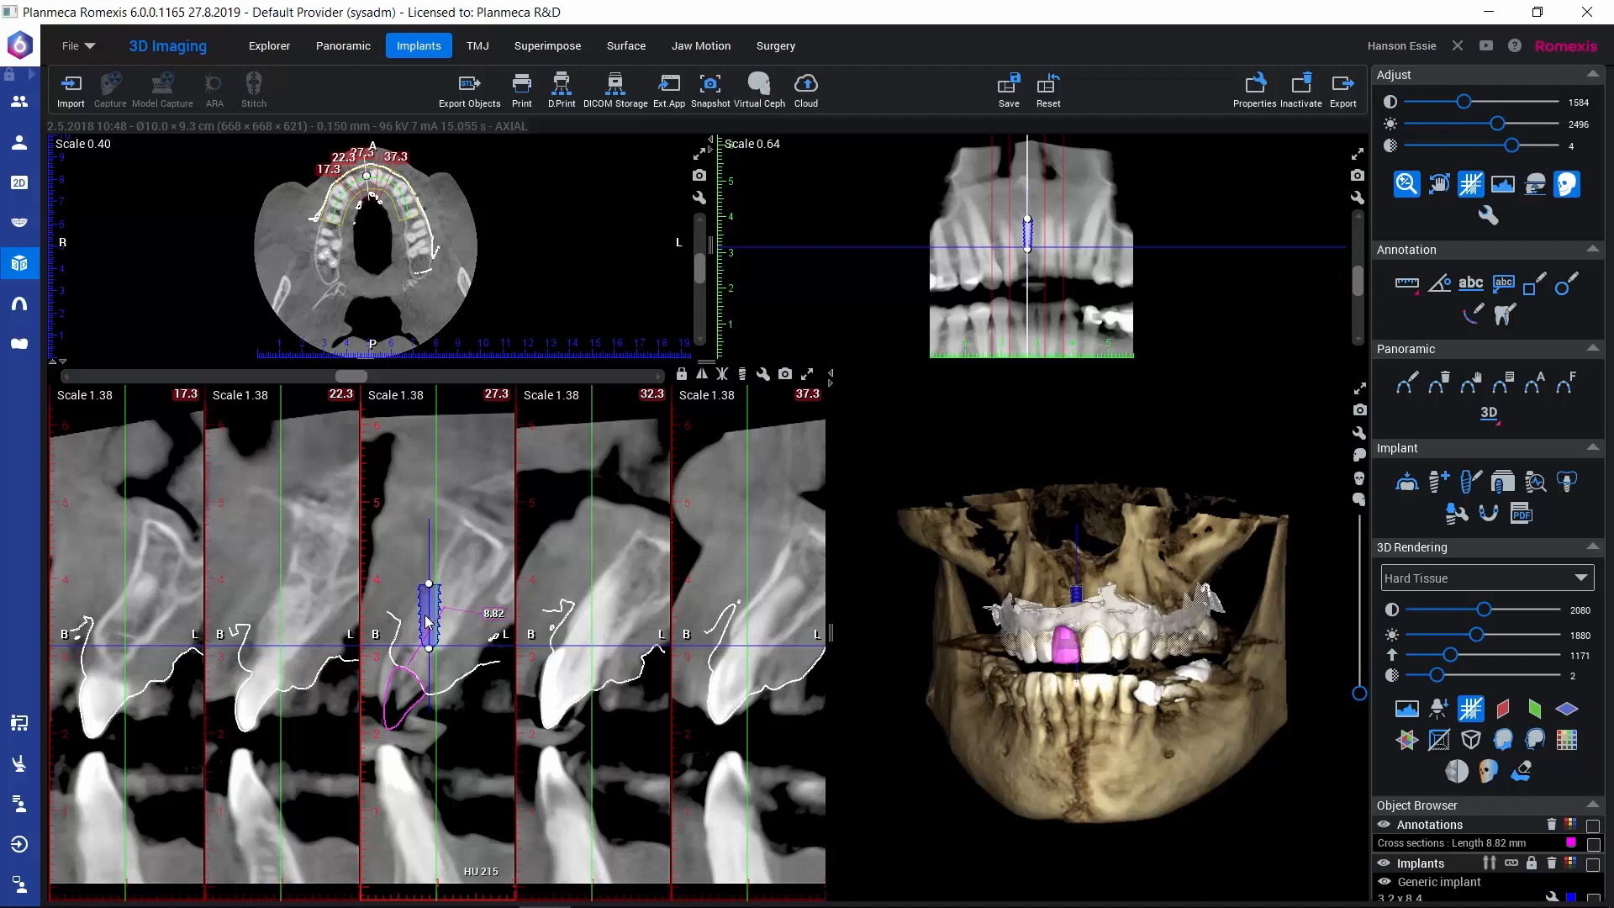
Step: Flip the generic implant's direction and tilt it along the measurement line towards the planned crown
{"action": "right_click", "coordinate": [426, 620]}
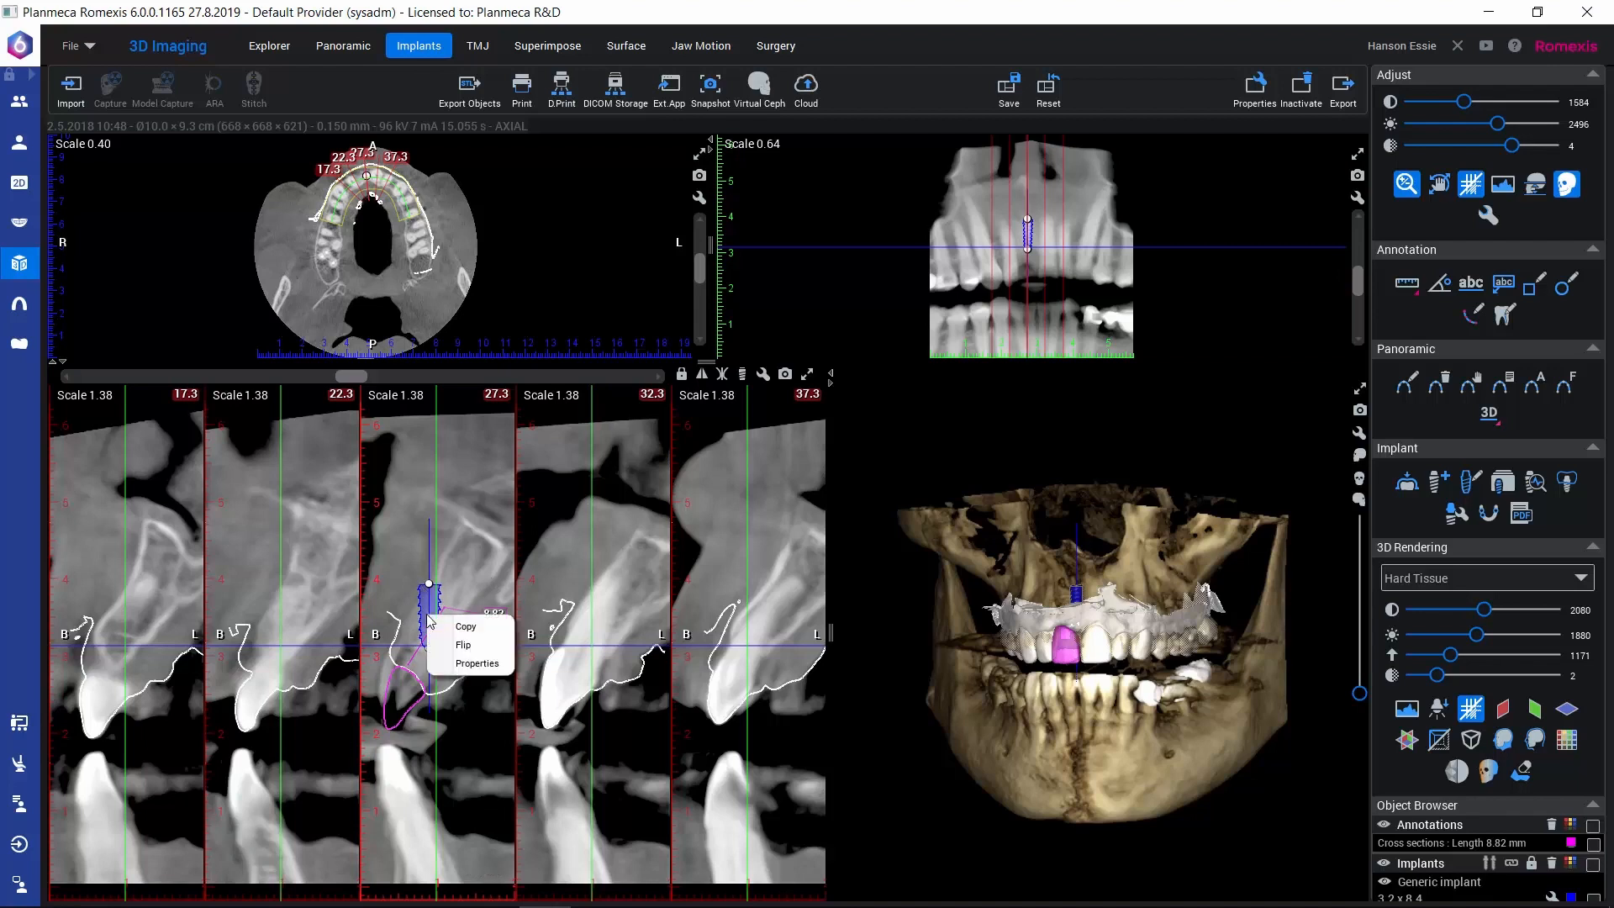
{"action": "left_click", "coordinate": [436, 649]}
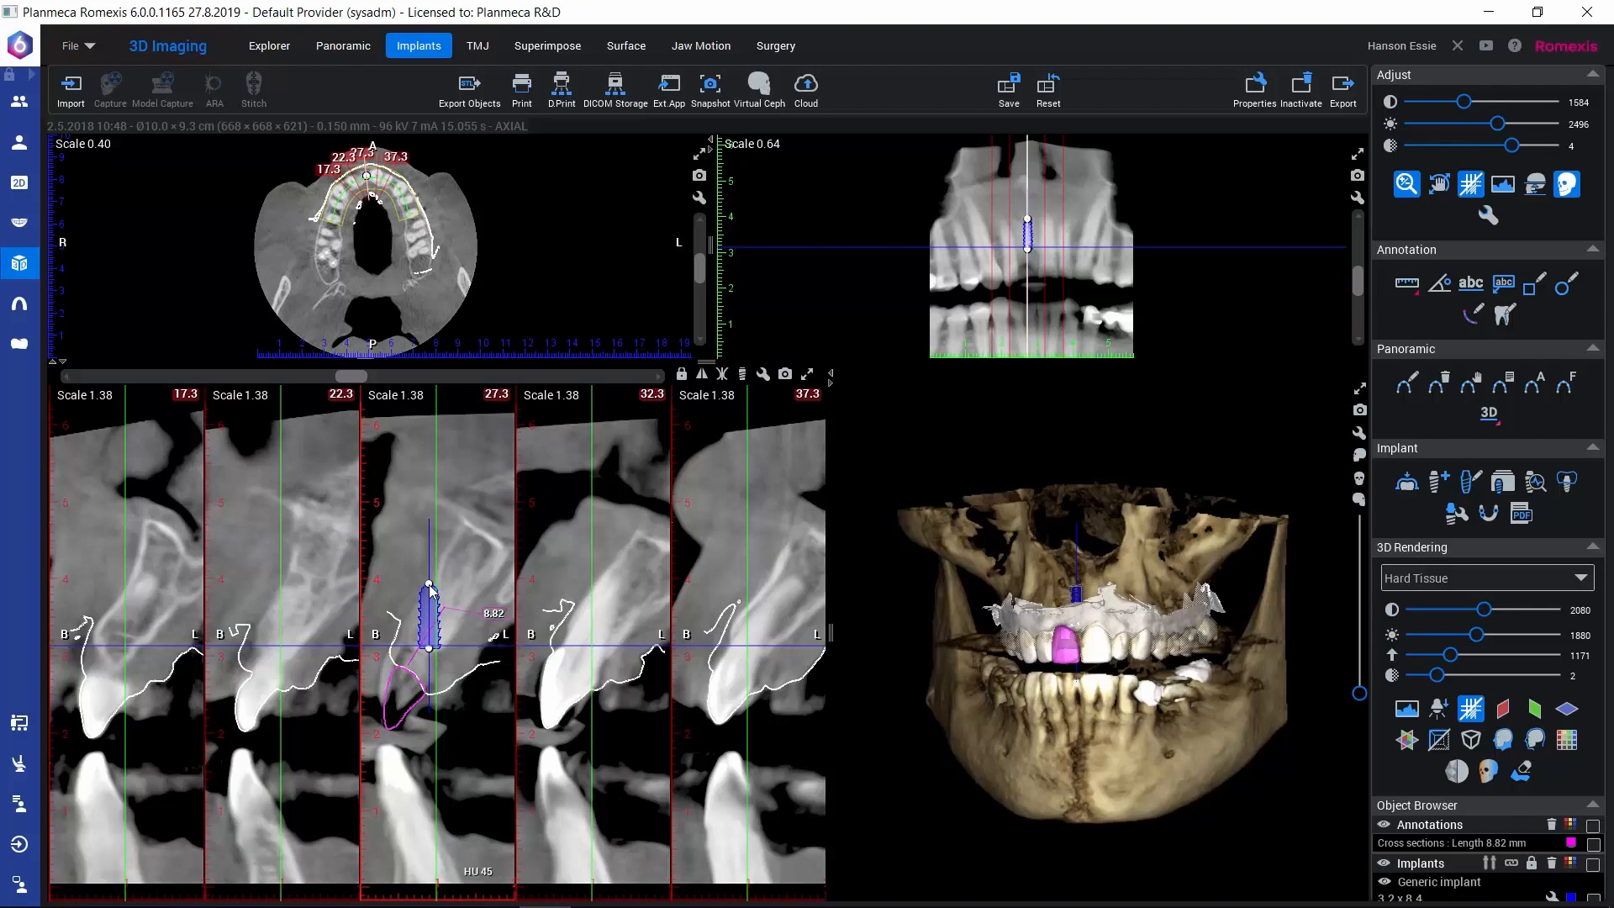
{"action": "mouse_move", "coordinate": [429, 583]}
{"action": "left_mouse_down"}
{"action": "mouse_move", "coordinate": [458, 591]}
{"action": "mouse_move", "coordinate": [426, 643]}
{"action": "left_mouse_up"}
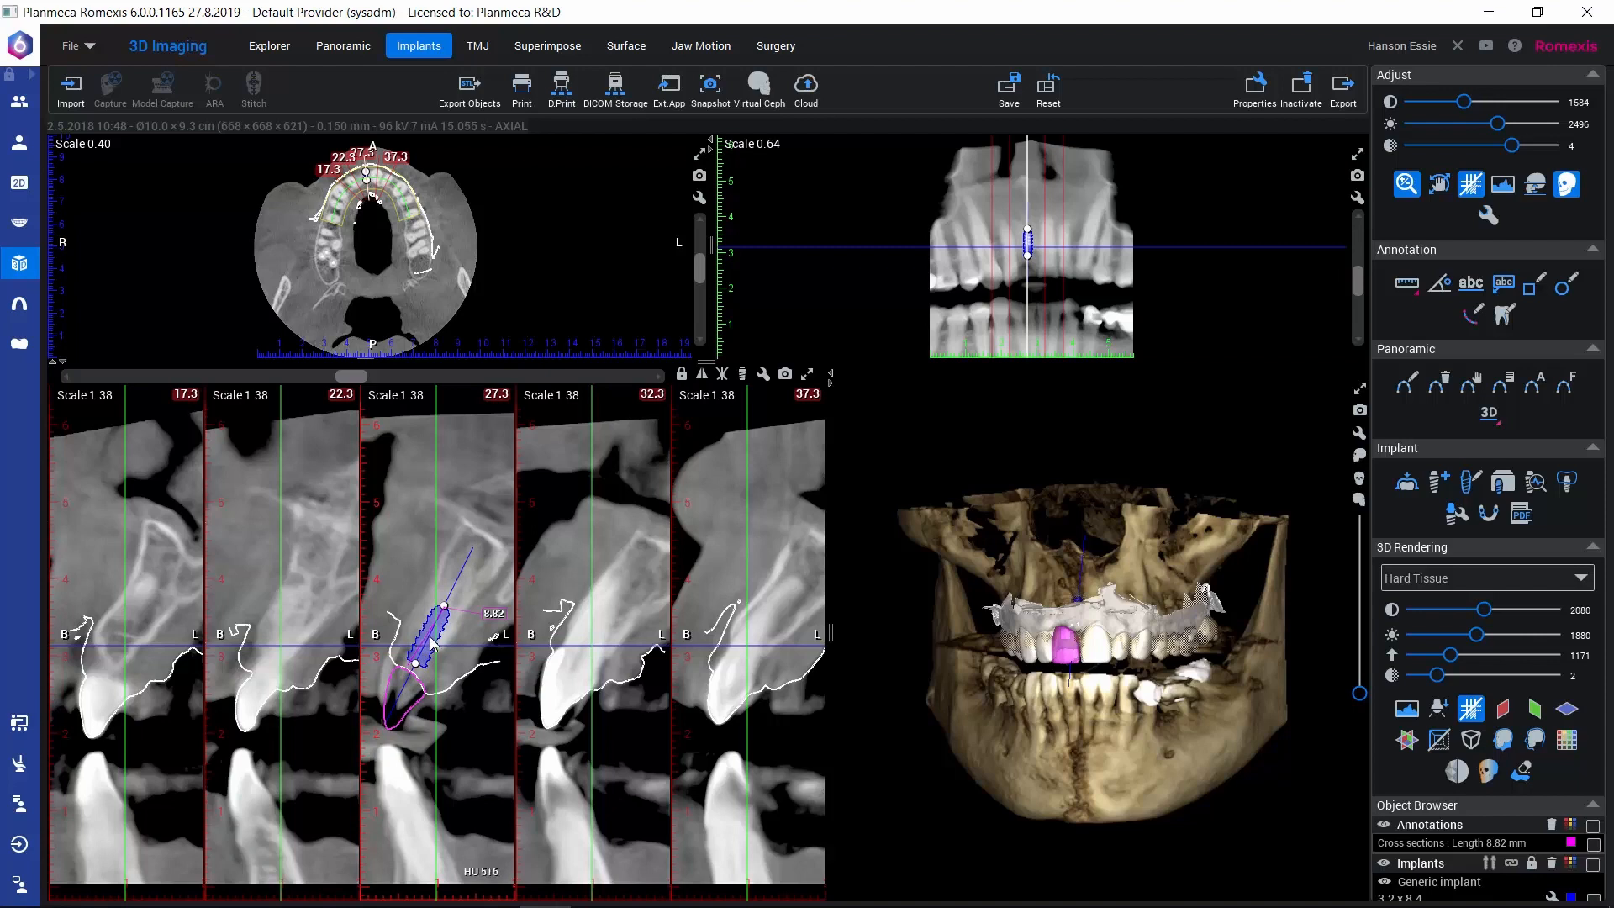
Step: Set the generic implant's length to 9.4 mm in its properties
{"action": "double_click", "coordinate": [433, 643]}
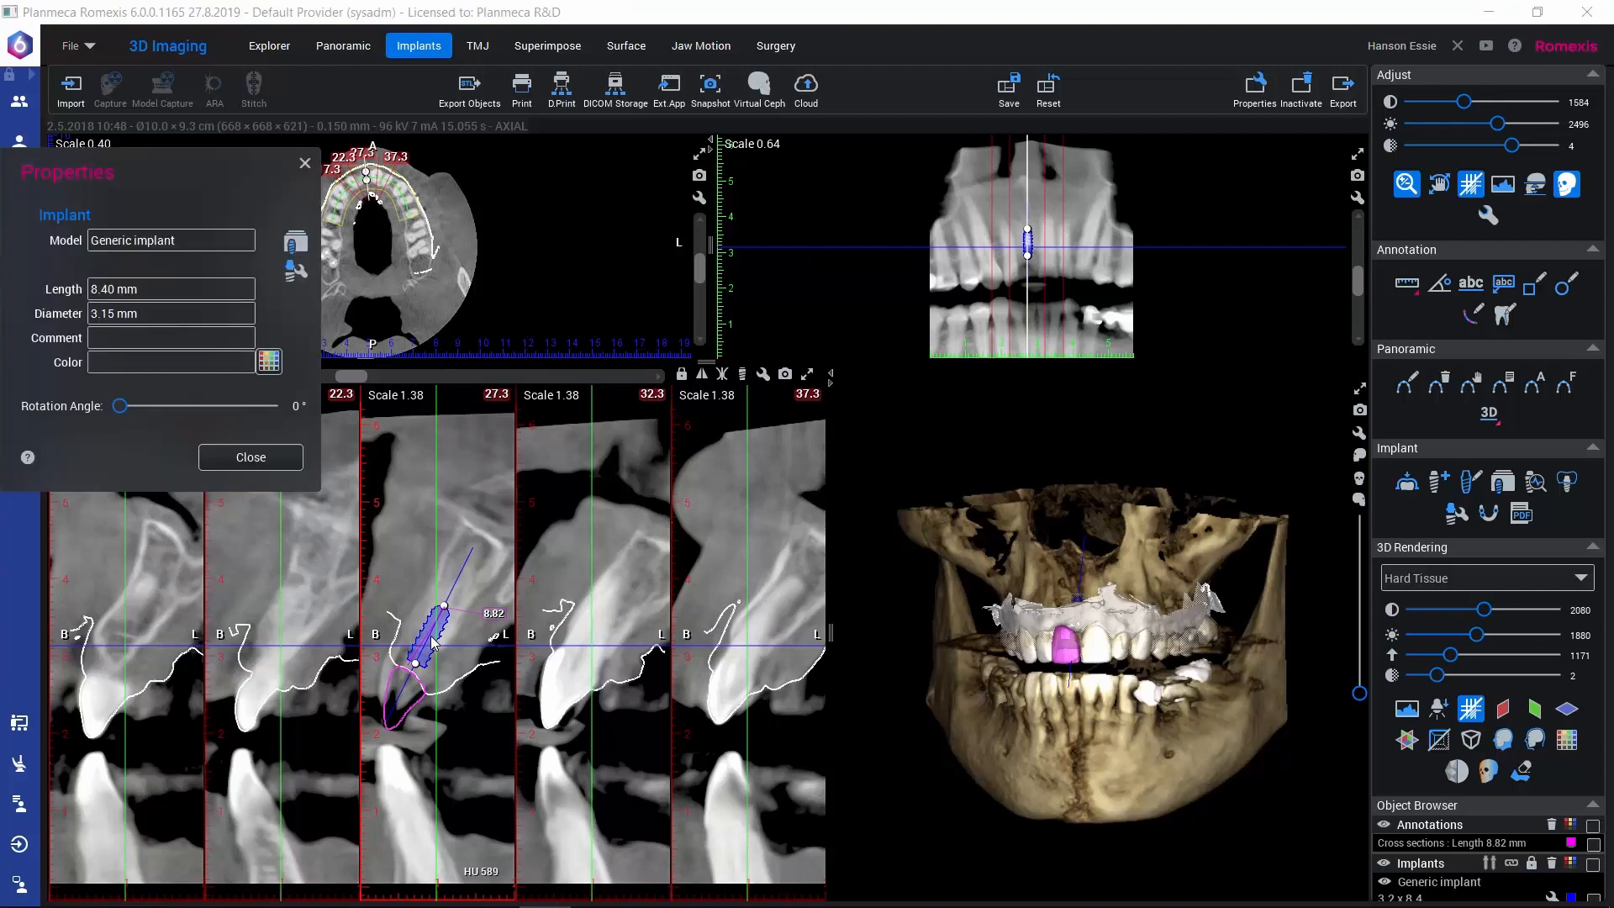
{"action": "left_click_drag", "start_coordinate": [229, 184], "coordinate": [916, 273]}
{"action": "left_click", "coordinate": [780, 376]}
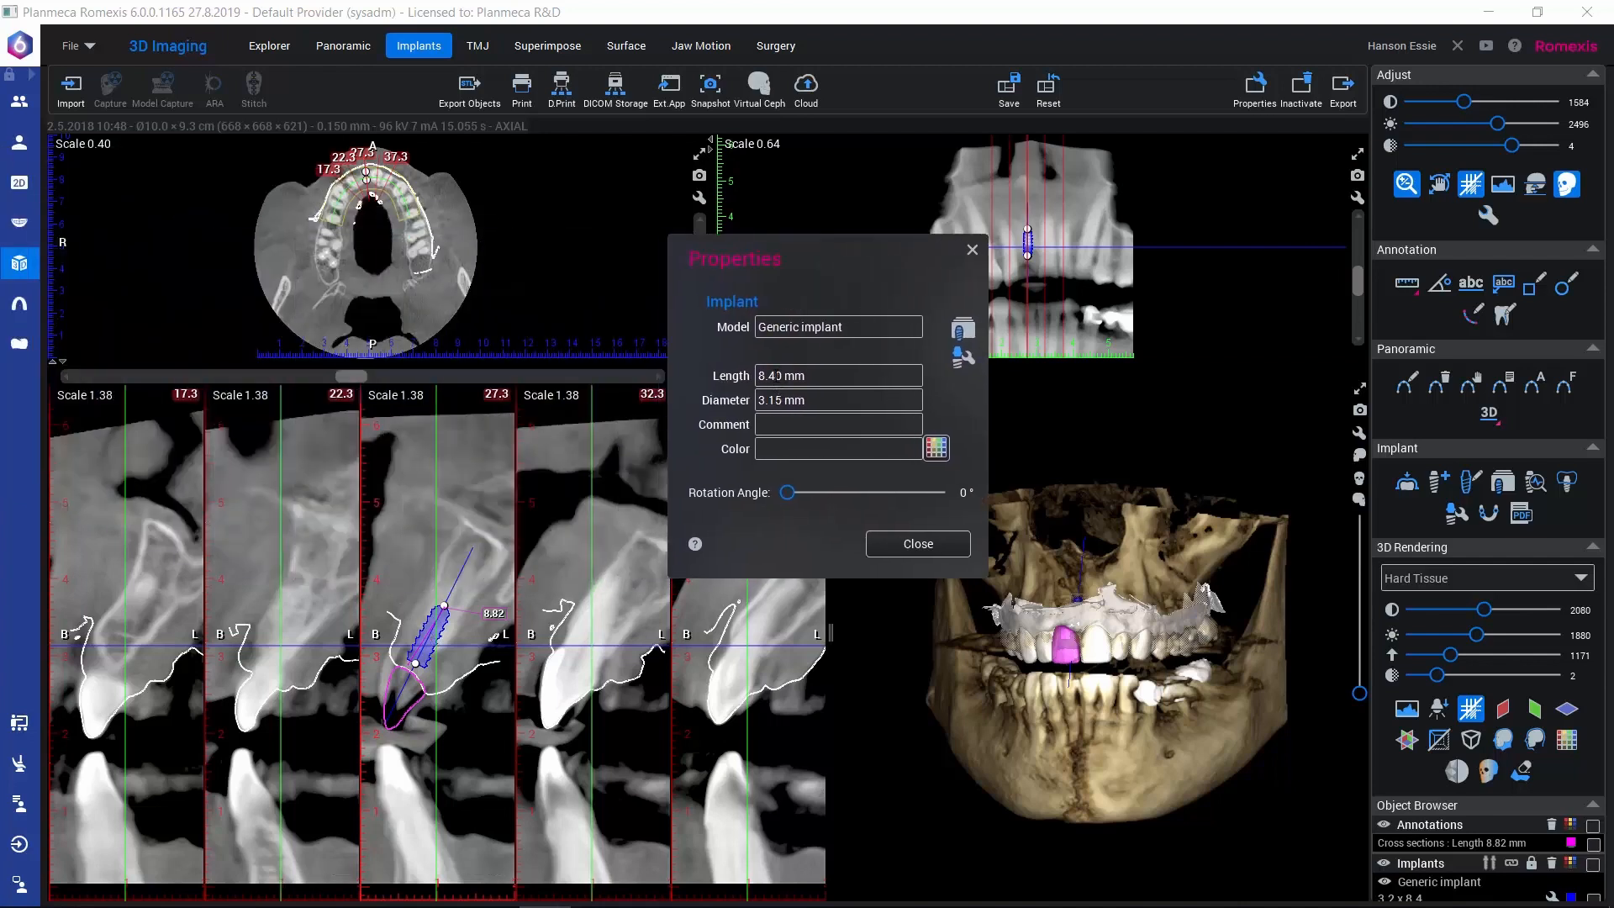
{"action": "left_click", "coordinate": [784, 375]}
{"action": "key", "text": "BackSpace"}
{"action": "type", "text": "9"}
{"action": "left_click", "coordinate": [891, 545]}
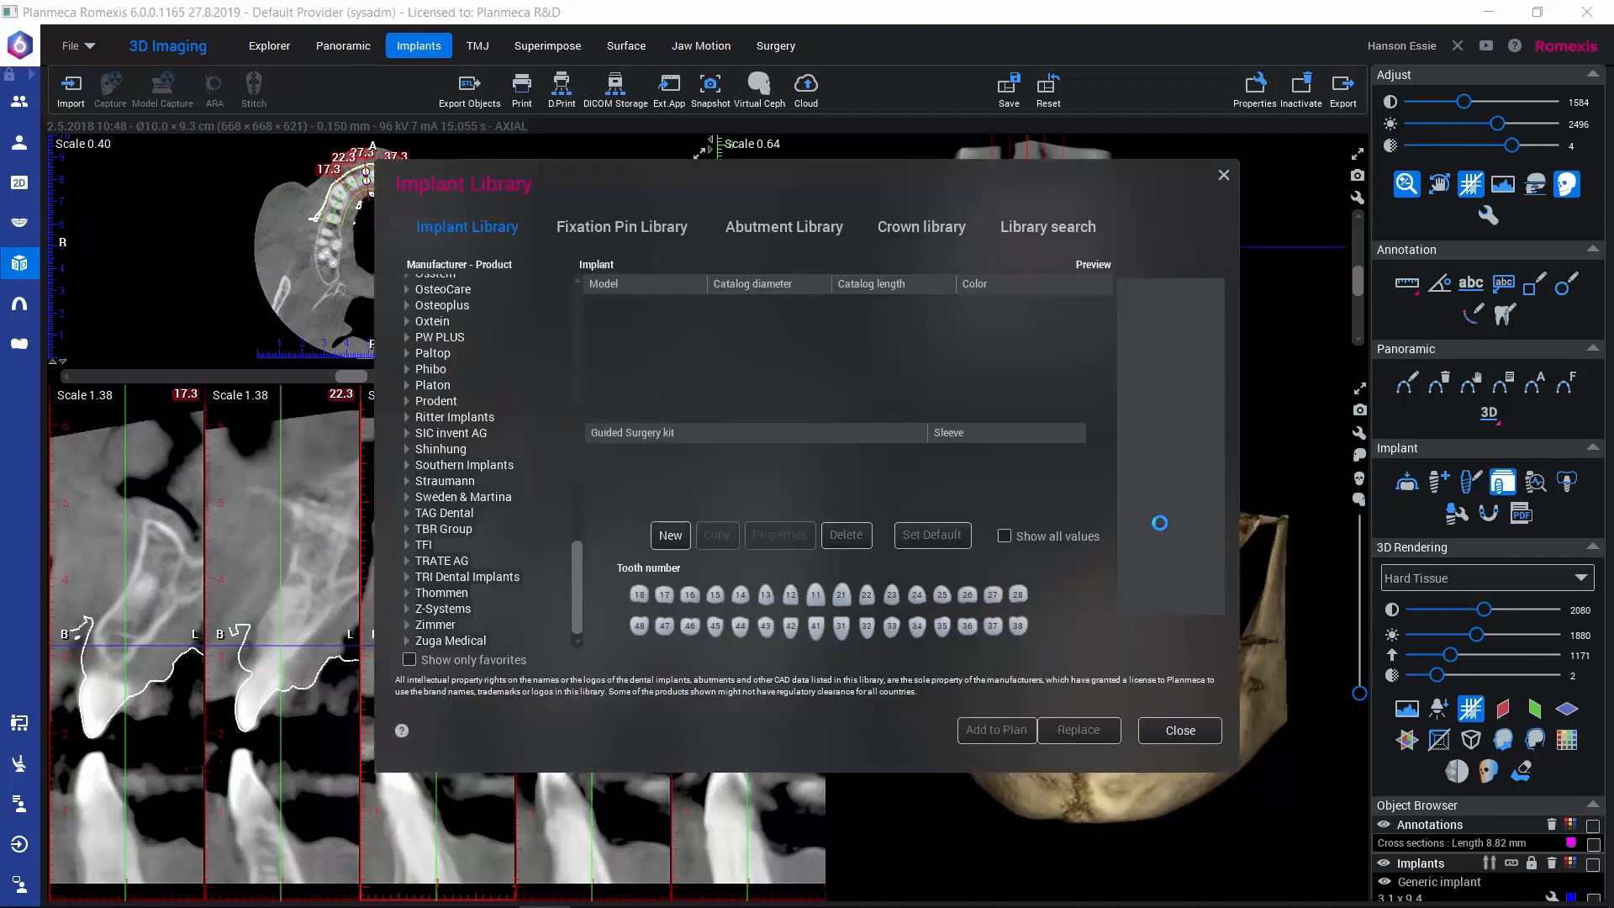
Step: Browse the implant library's manufacturers and select Straumann's Bone Level Roxolid SLActive Guided product line
{"action": "left_click_drag", "start_coordinate": [577, 588], "coordinate": [611, 322]}
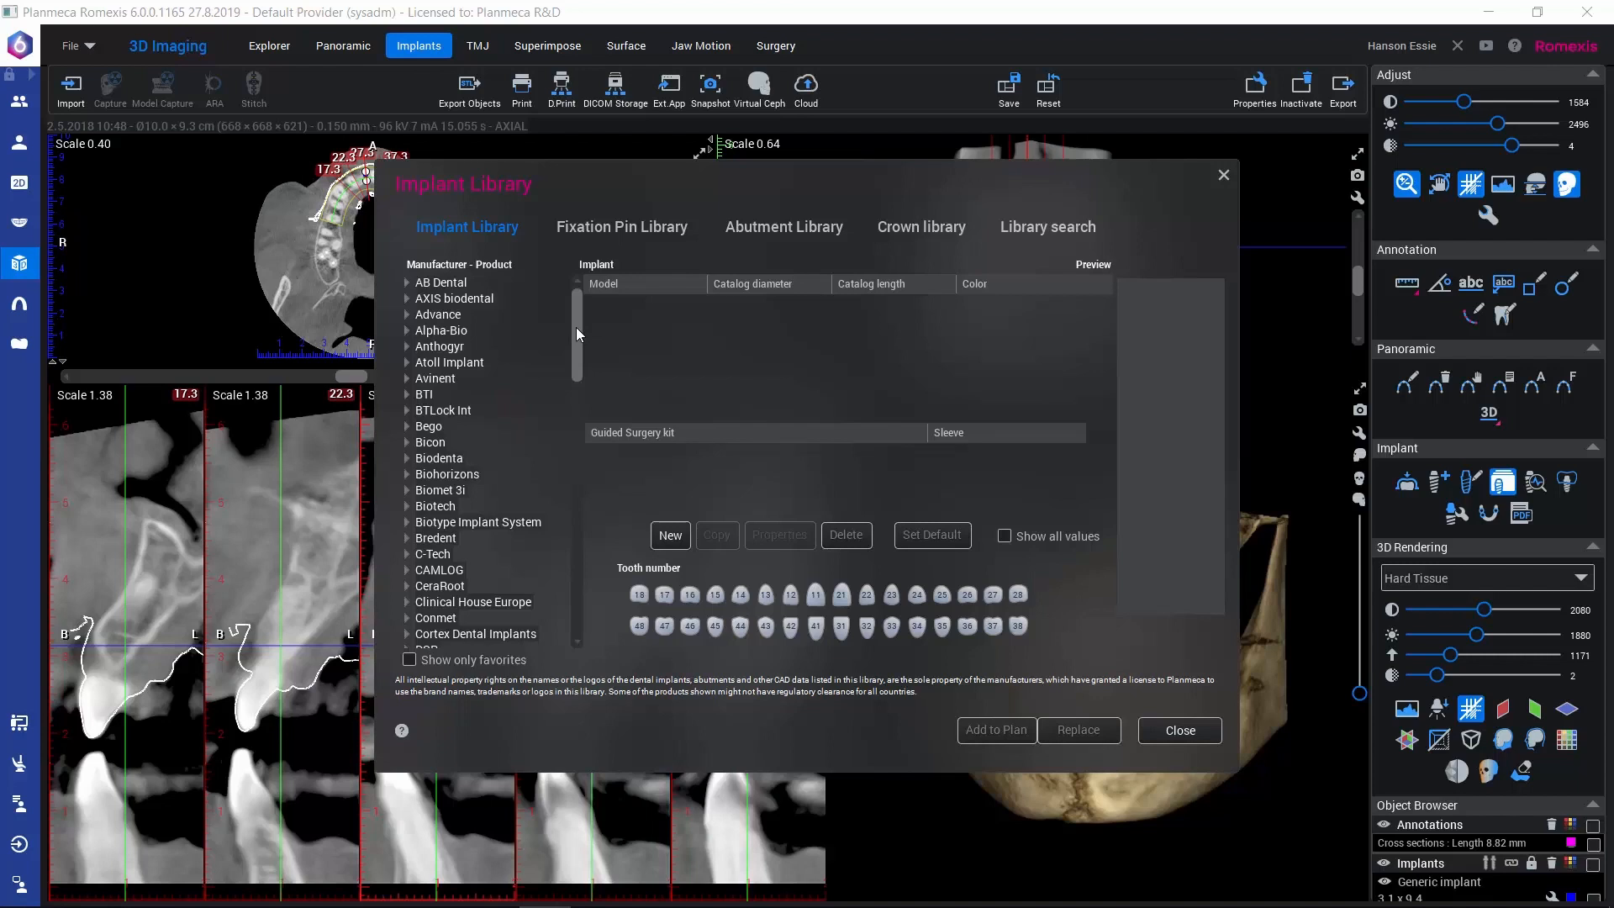
{"action": "left_click_drag", "start_coordinate": [576, 328], "coordinate": [572, 548]}
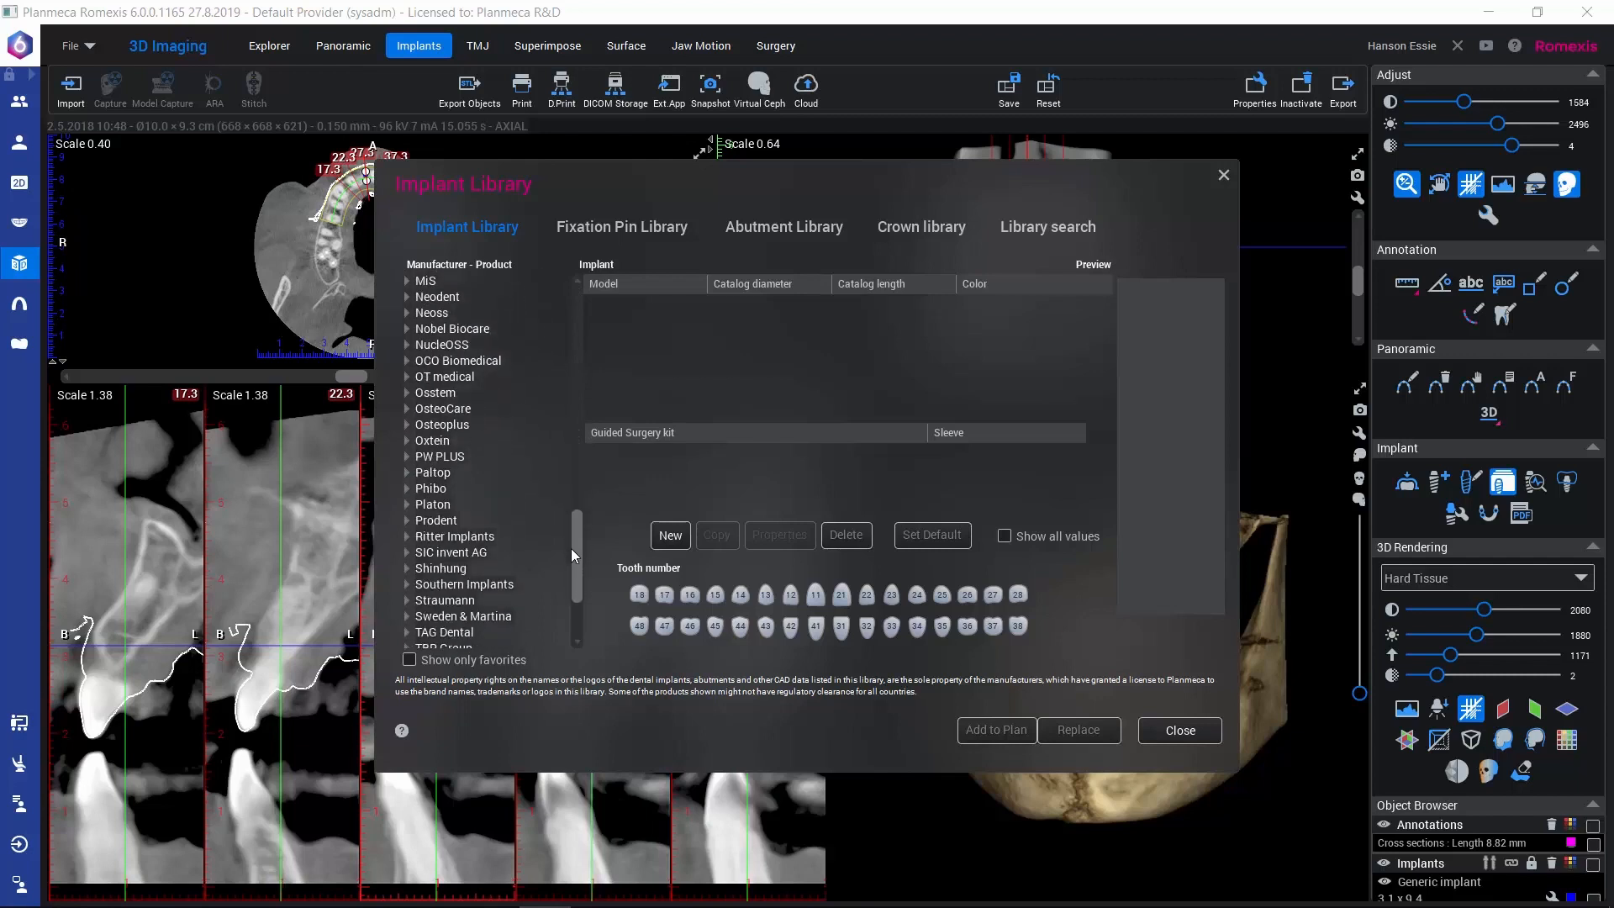
{"action": "left_click", "coordinate": [407, 601]}
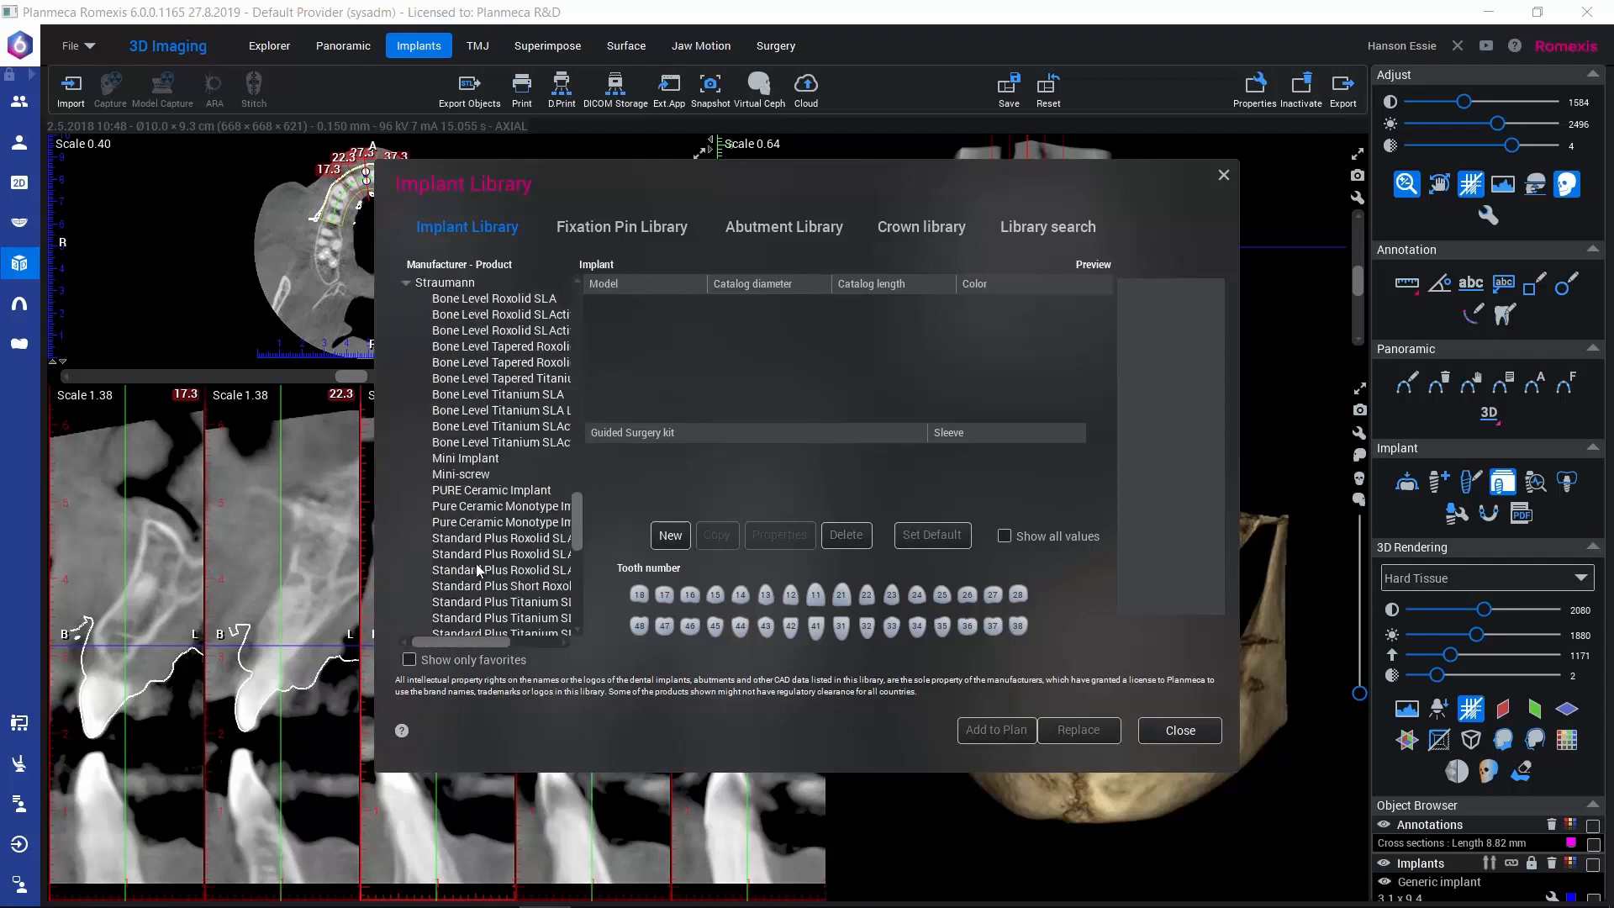
{"action": "scroll", "coordinate": [574, 529], "scroll_direction": "up", "scroll_amount": 3}
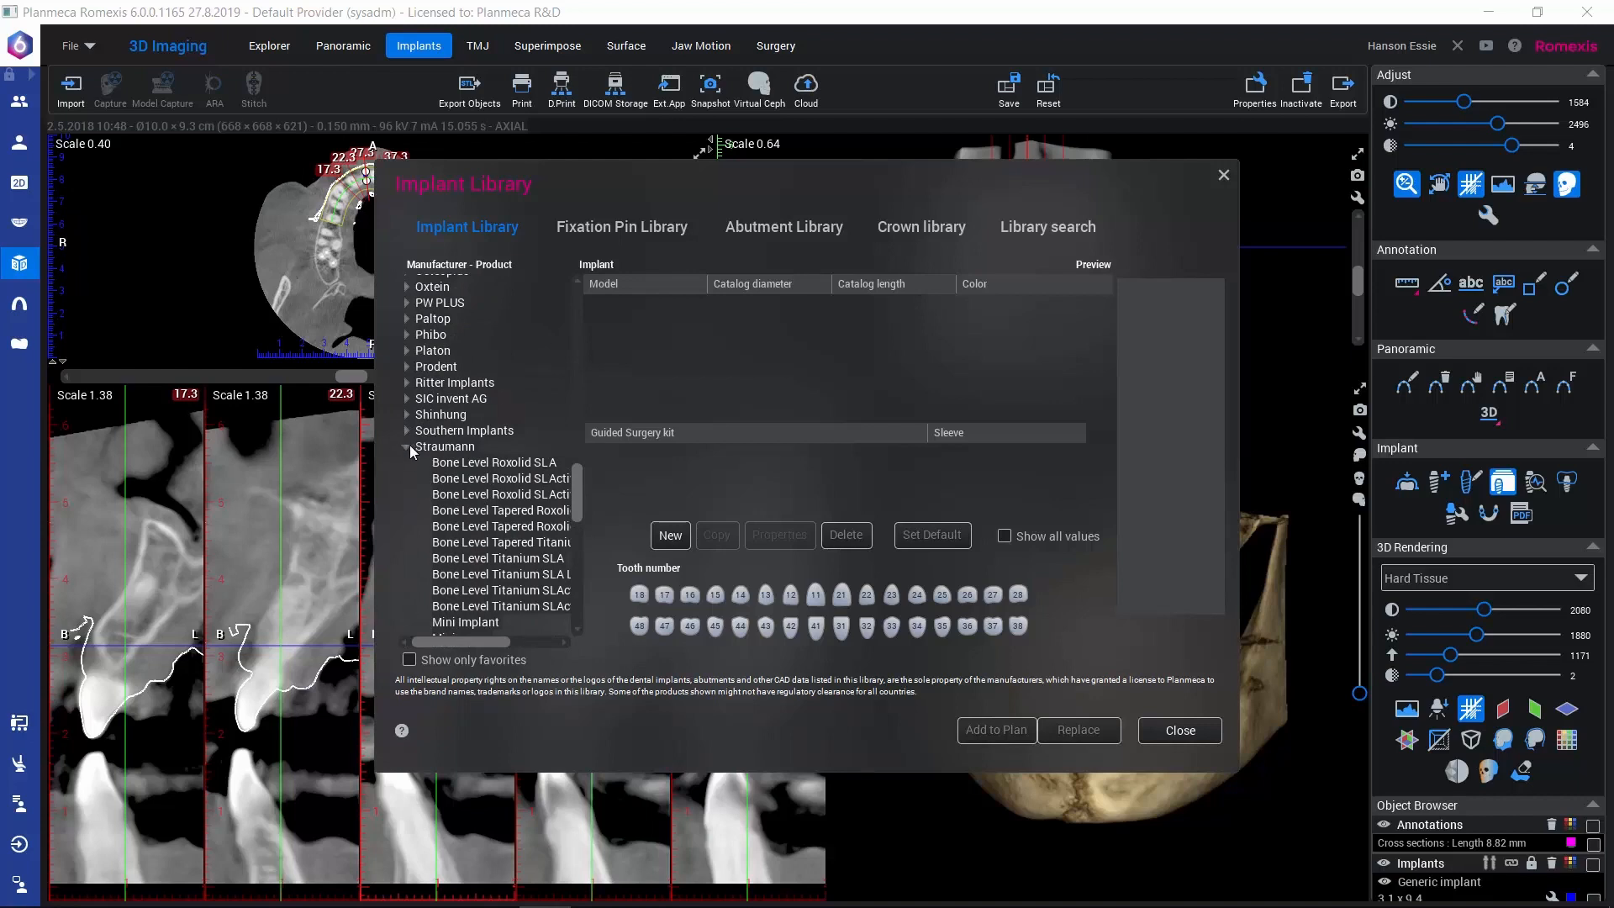
{"action": "left_click", "coordinate": [480, 495]}
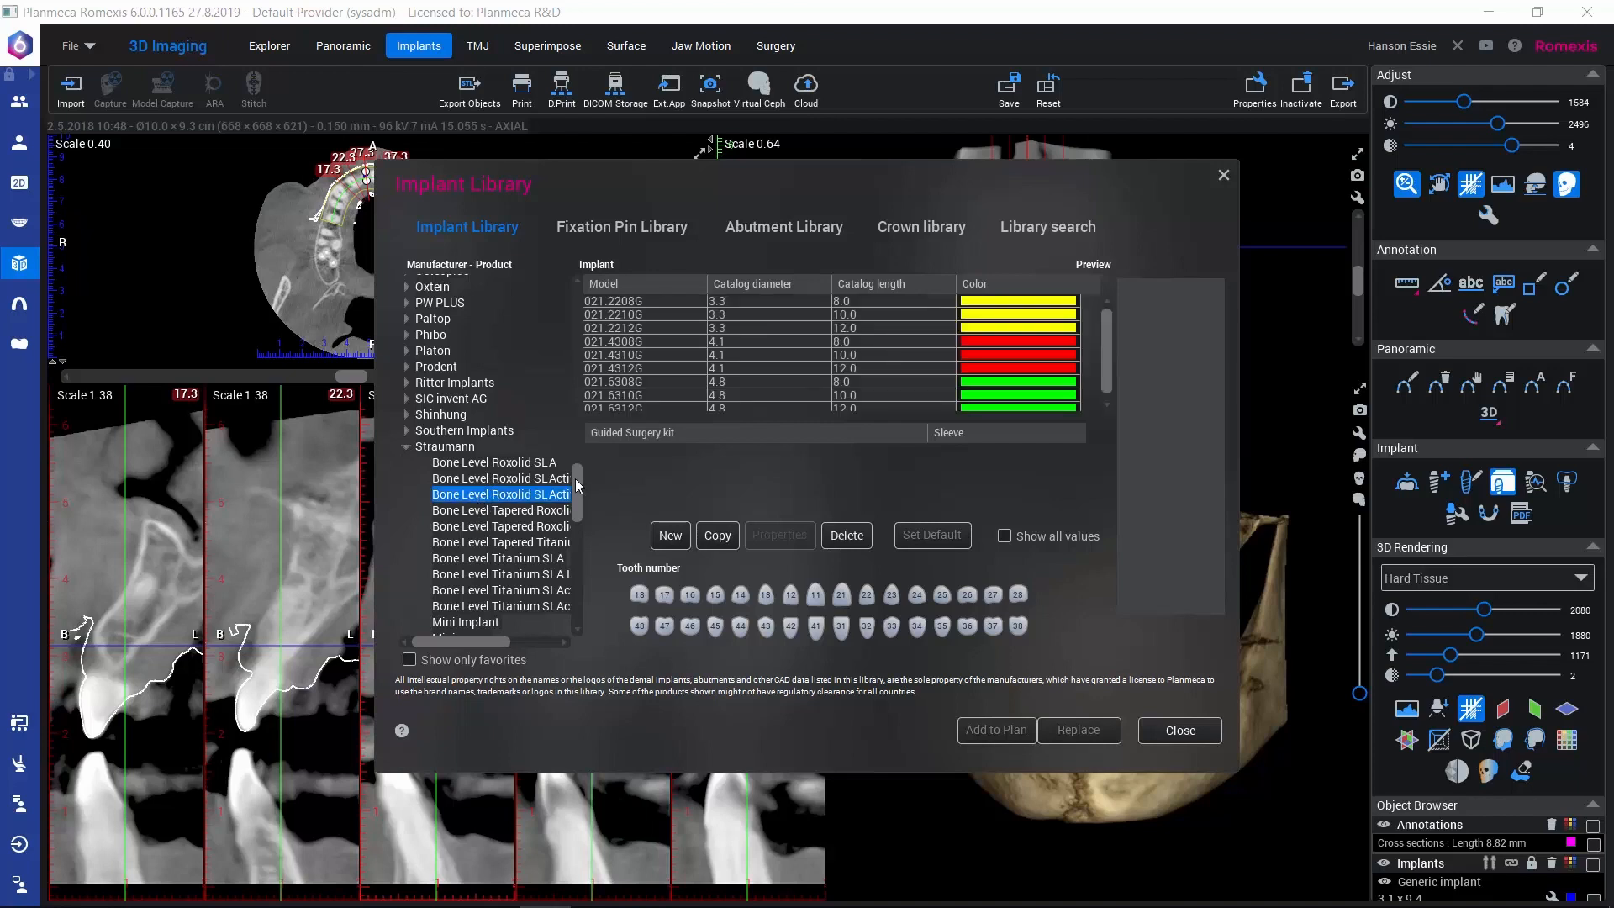
{"action": "left_click_drag", "start_coordinate": [575, 477], "coordinate": [580, 481]}
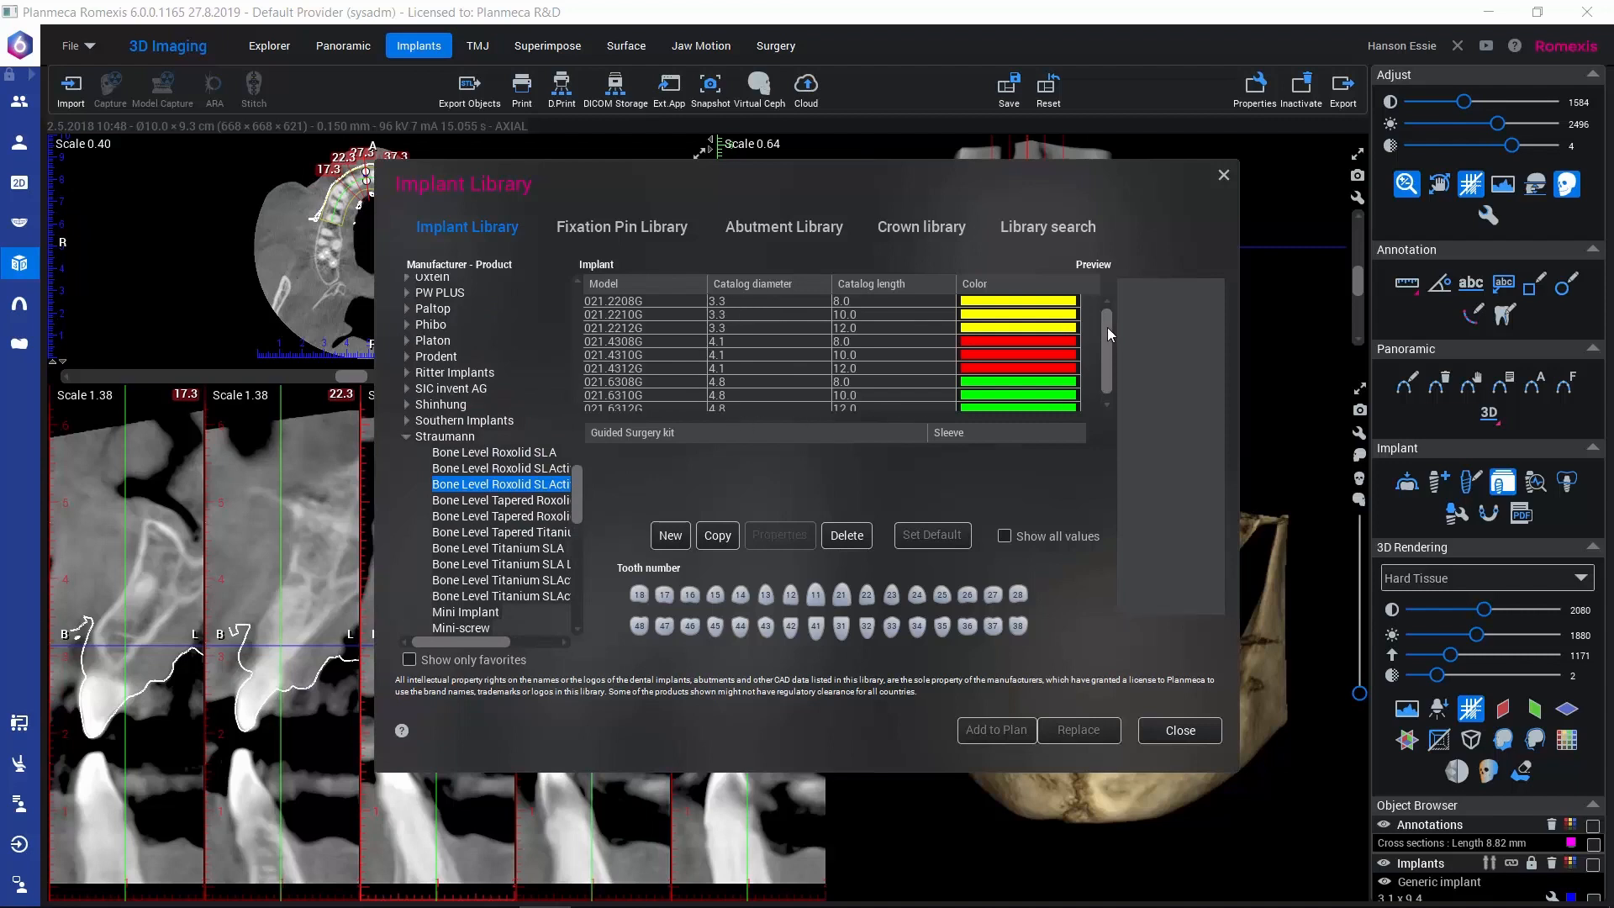
Step: Examine all catalog values of the product line's implant models, and return the table to the short value list
{"action": "left_click_drag", "start_coordinate": [1107, 334], "coordinate": [1011, 364]}
{"action": "left_click", "coordinate": [1006, 538]}
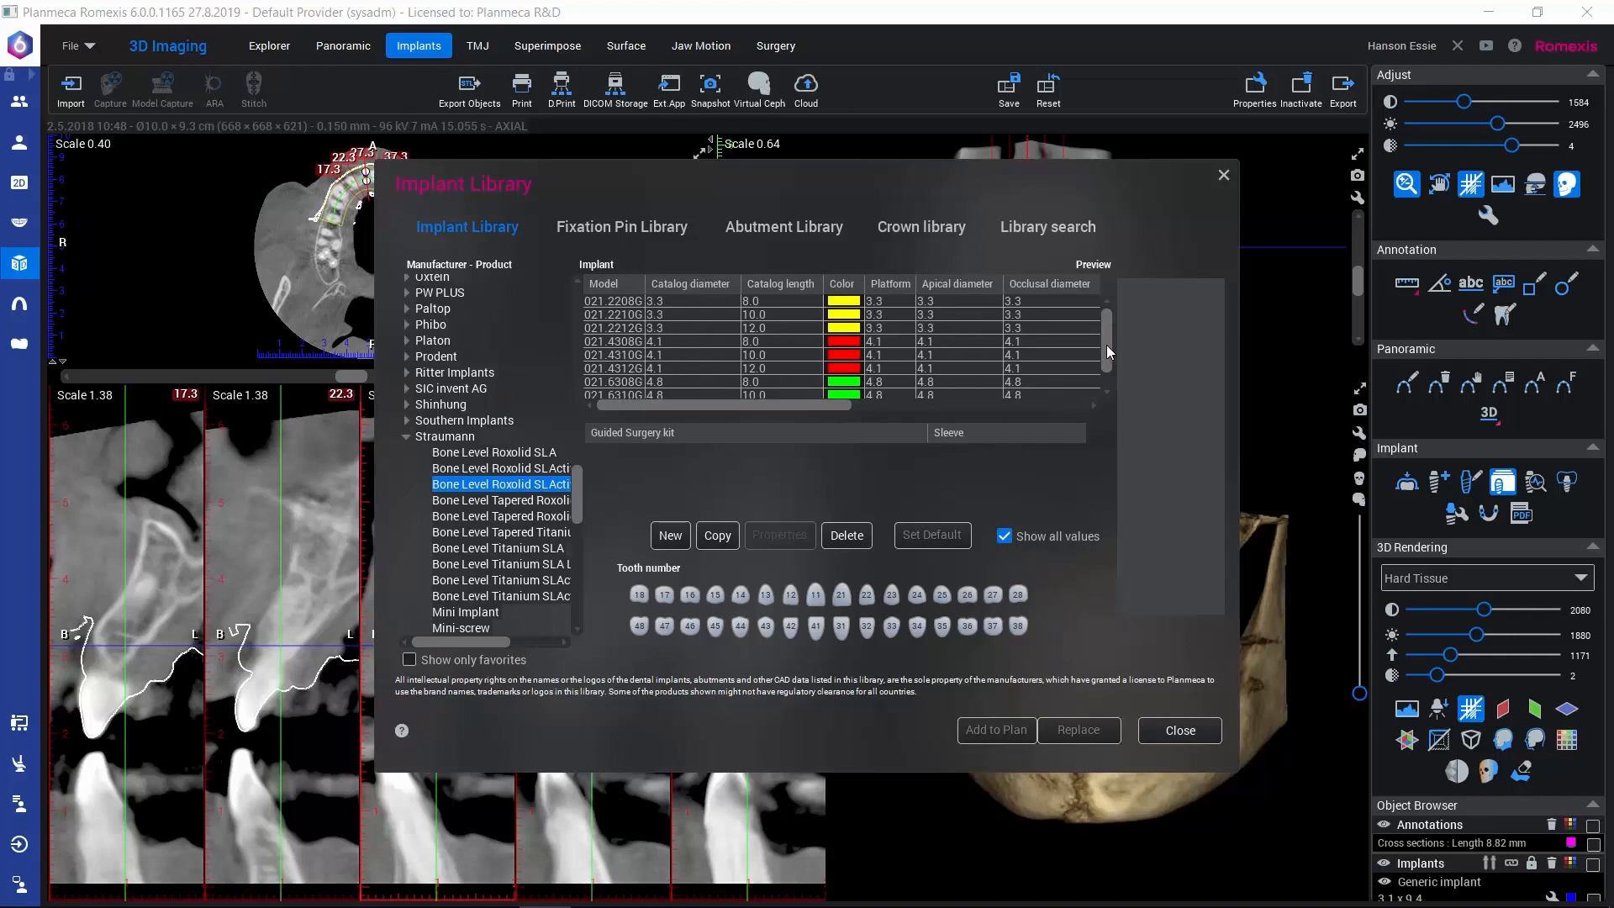
{"action": "left_click_drag", "start_coordinate": [1107, 350], "coordinate": [1108, 316]}
{"action": "left_click", "coordinate": [1004, 537]}
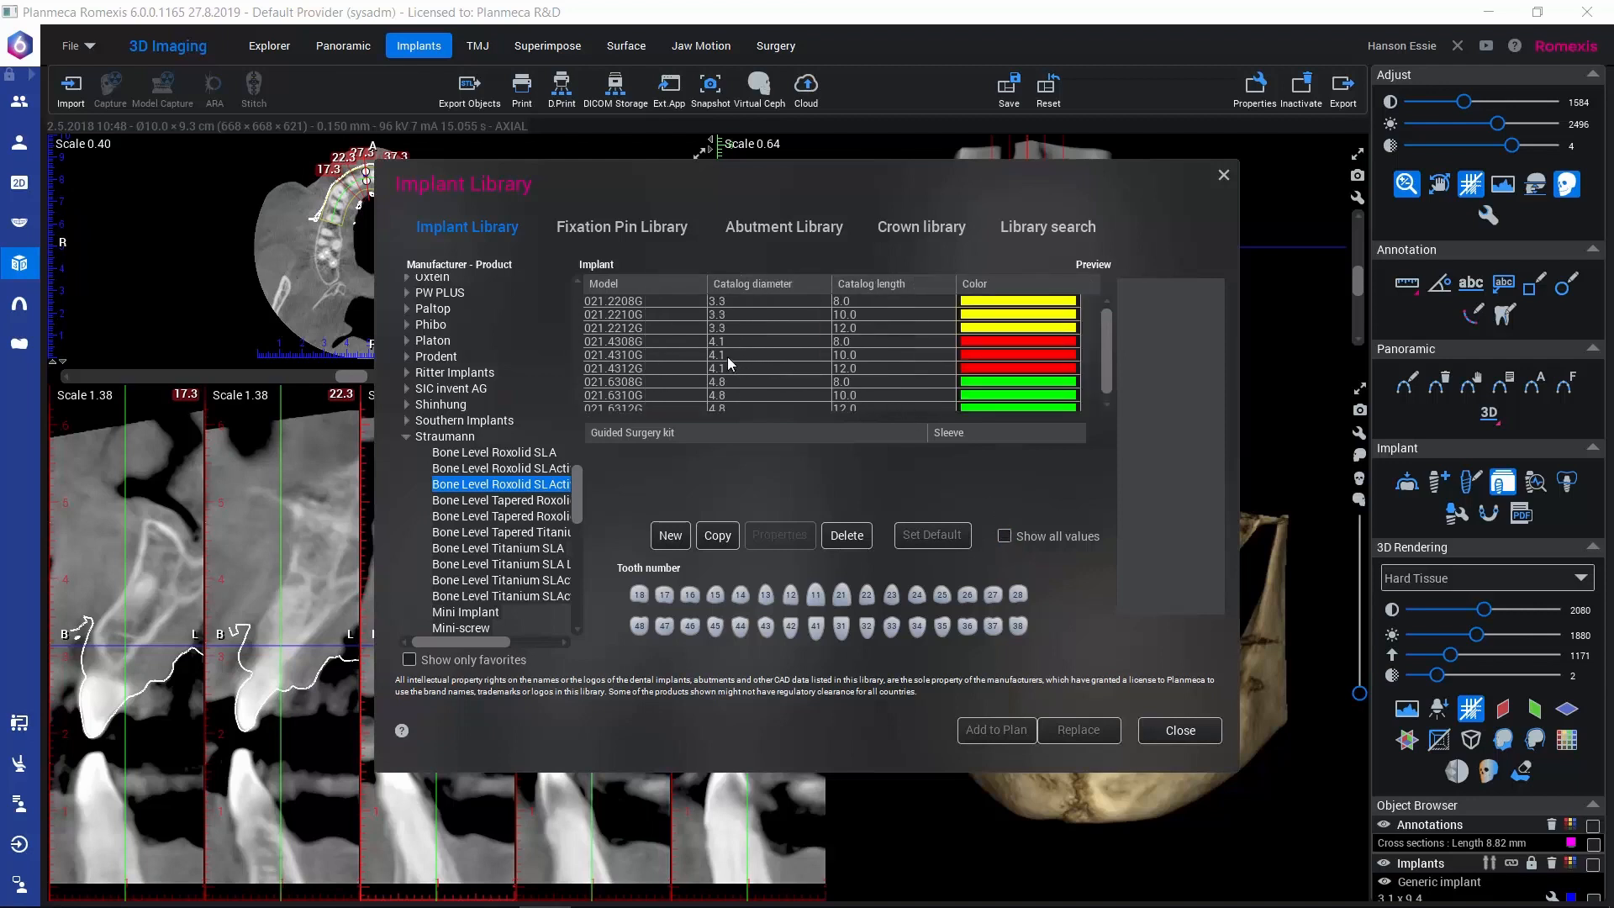
Step: Select implant model 021.2210G and inspect its 3D preview and its properties
{"action": "left_click", "coordinate": [728, 316]}
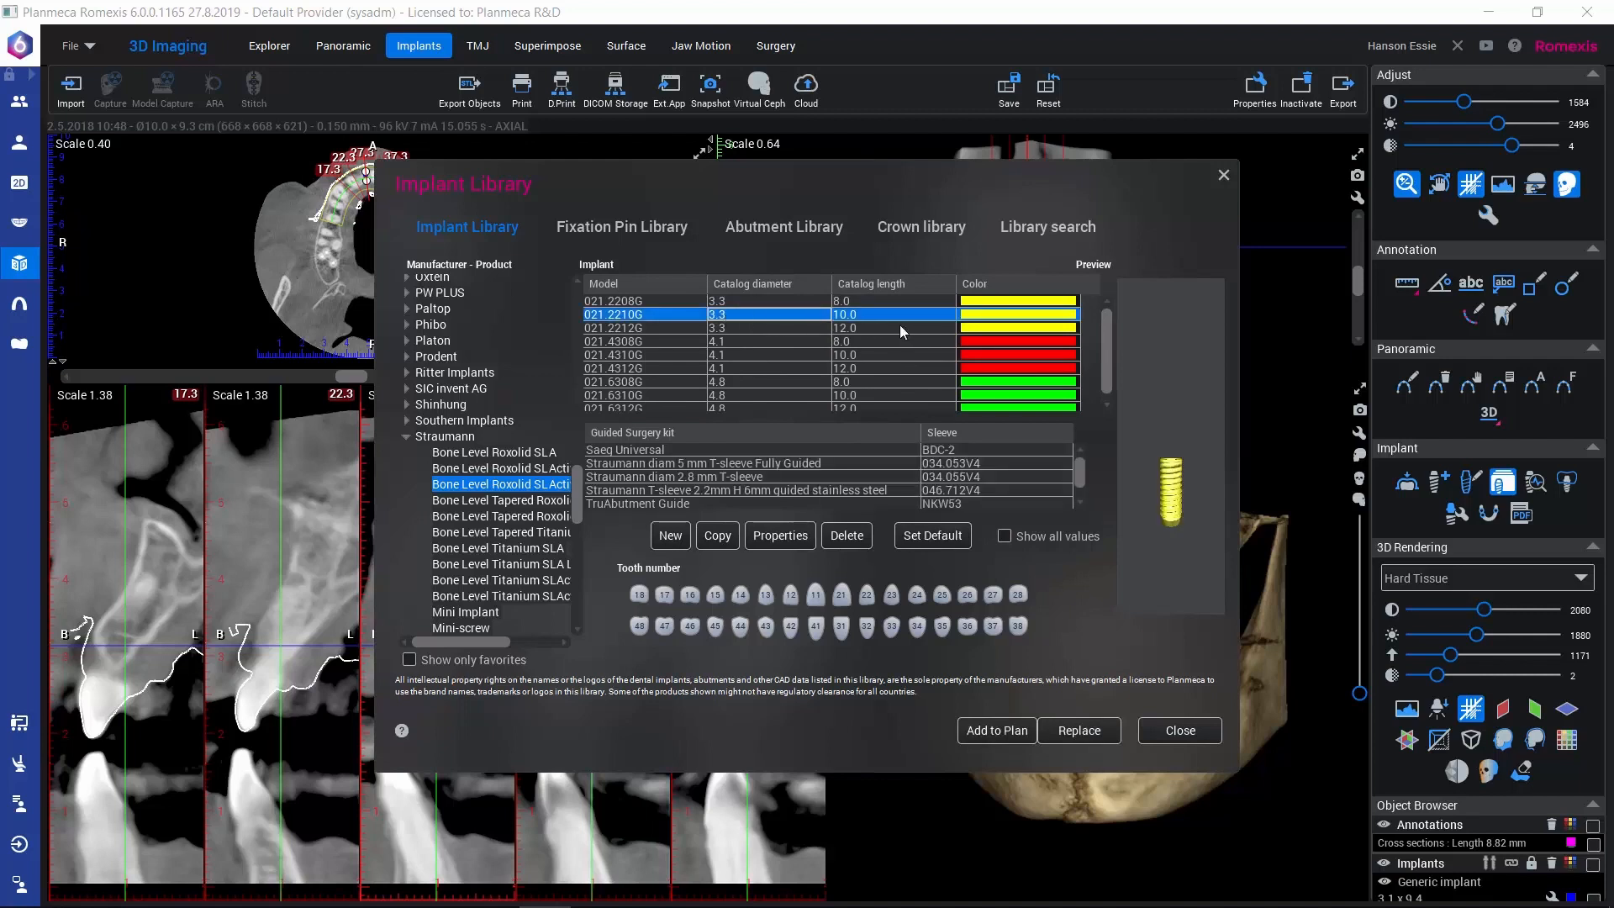
{"action": "mouse_move", "coordinate": [1171, 505]}
{"action": "left_mouse_down"}
{"action": "mouse_move", "coordinate": [1174, 528]}
{"action": "mouse_move", "coordinate": [1140, 536]}
{"action": "mouse_move", "coordinate": [1118, 444]}
{"action": "mouse_move", "coordinate": [1259, 442]}
{"action": "mouse_move", "coordinate": [1288, 394]}
{"action": "mouse_move", "coordinate": [1239, 471]}
{"action": "mouse_move", "coordinate": [1164, 498]}
{"action": "mouse_move", "coordinate": [1193, 498]}
{"action": "left_mouse_up"}
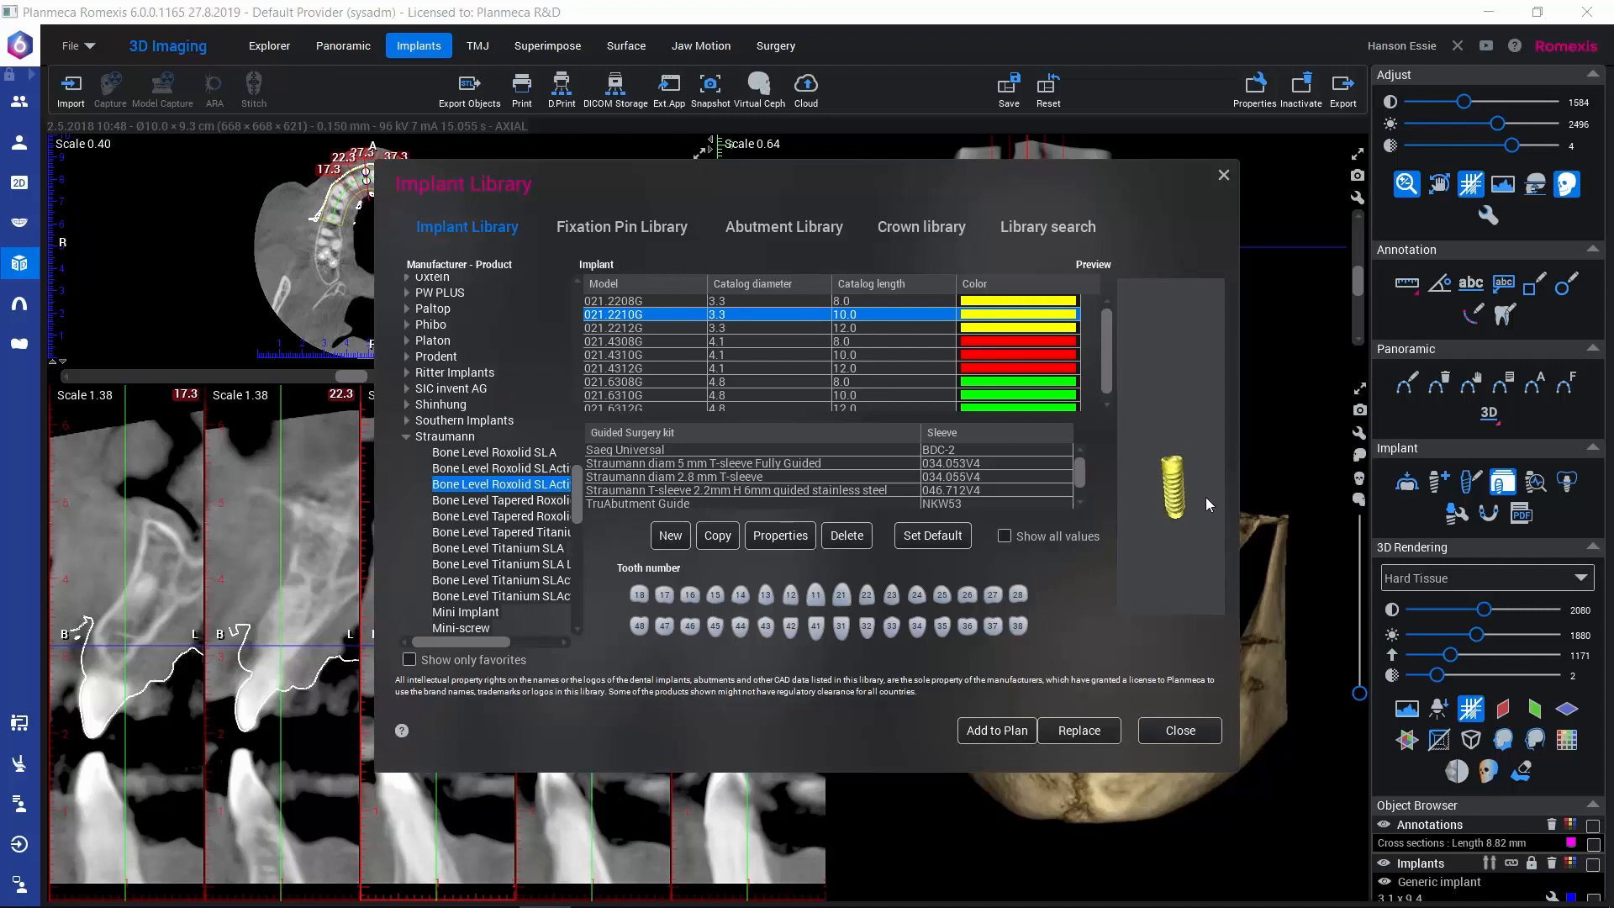
{"action": "left_click", "coordinate": [785, 539]}
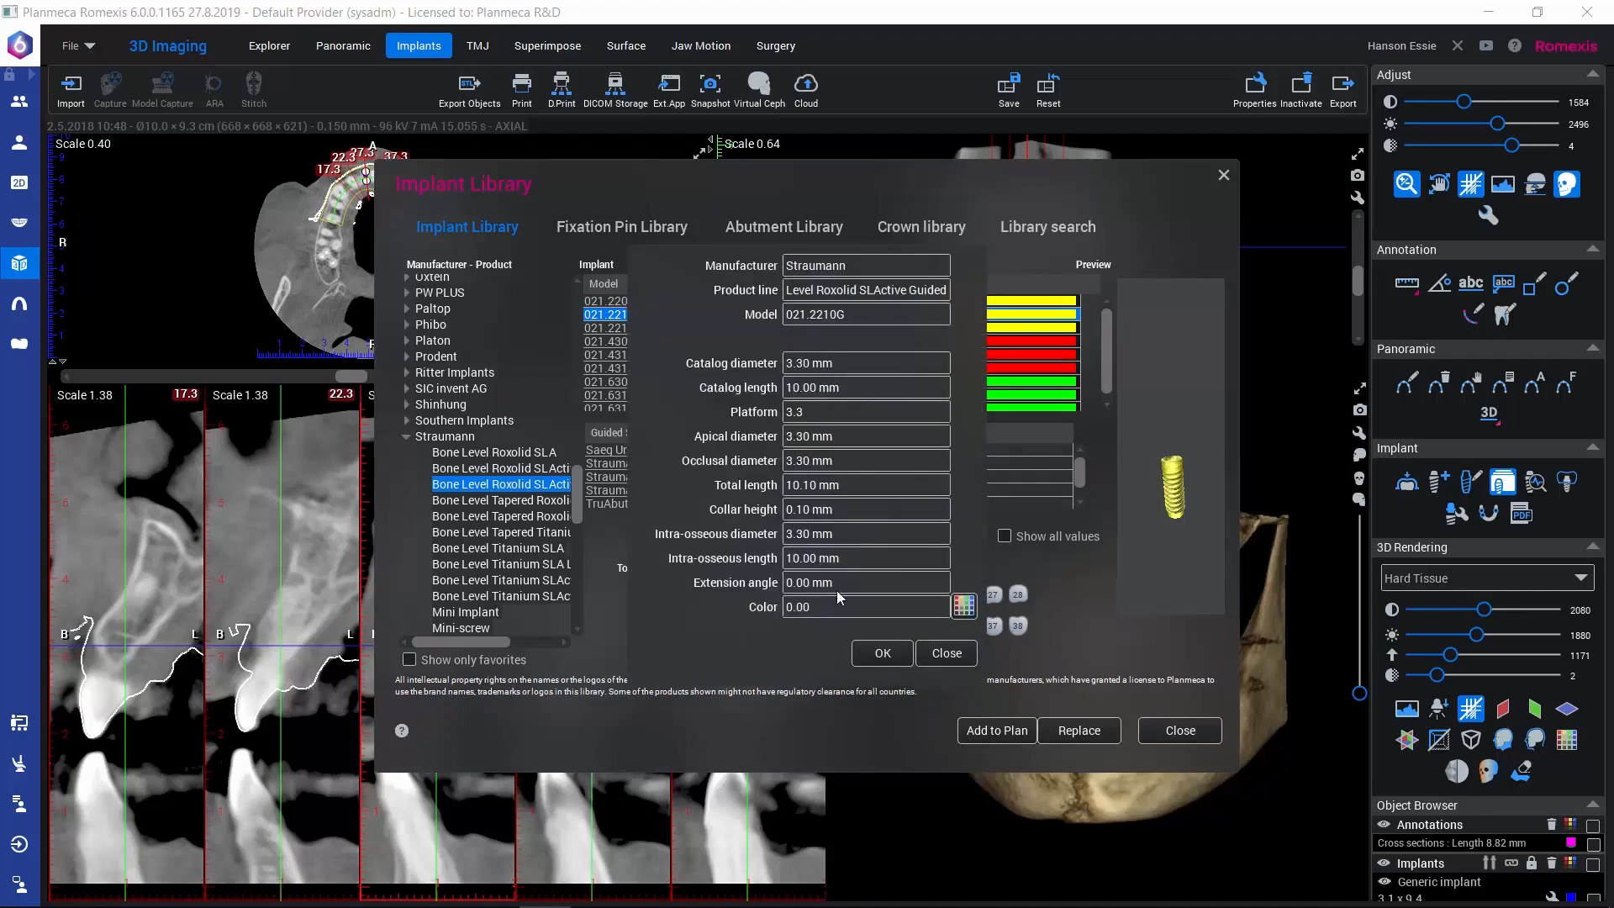
{"action": "left_click", "coordinate": [876, 654]}
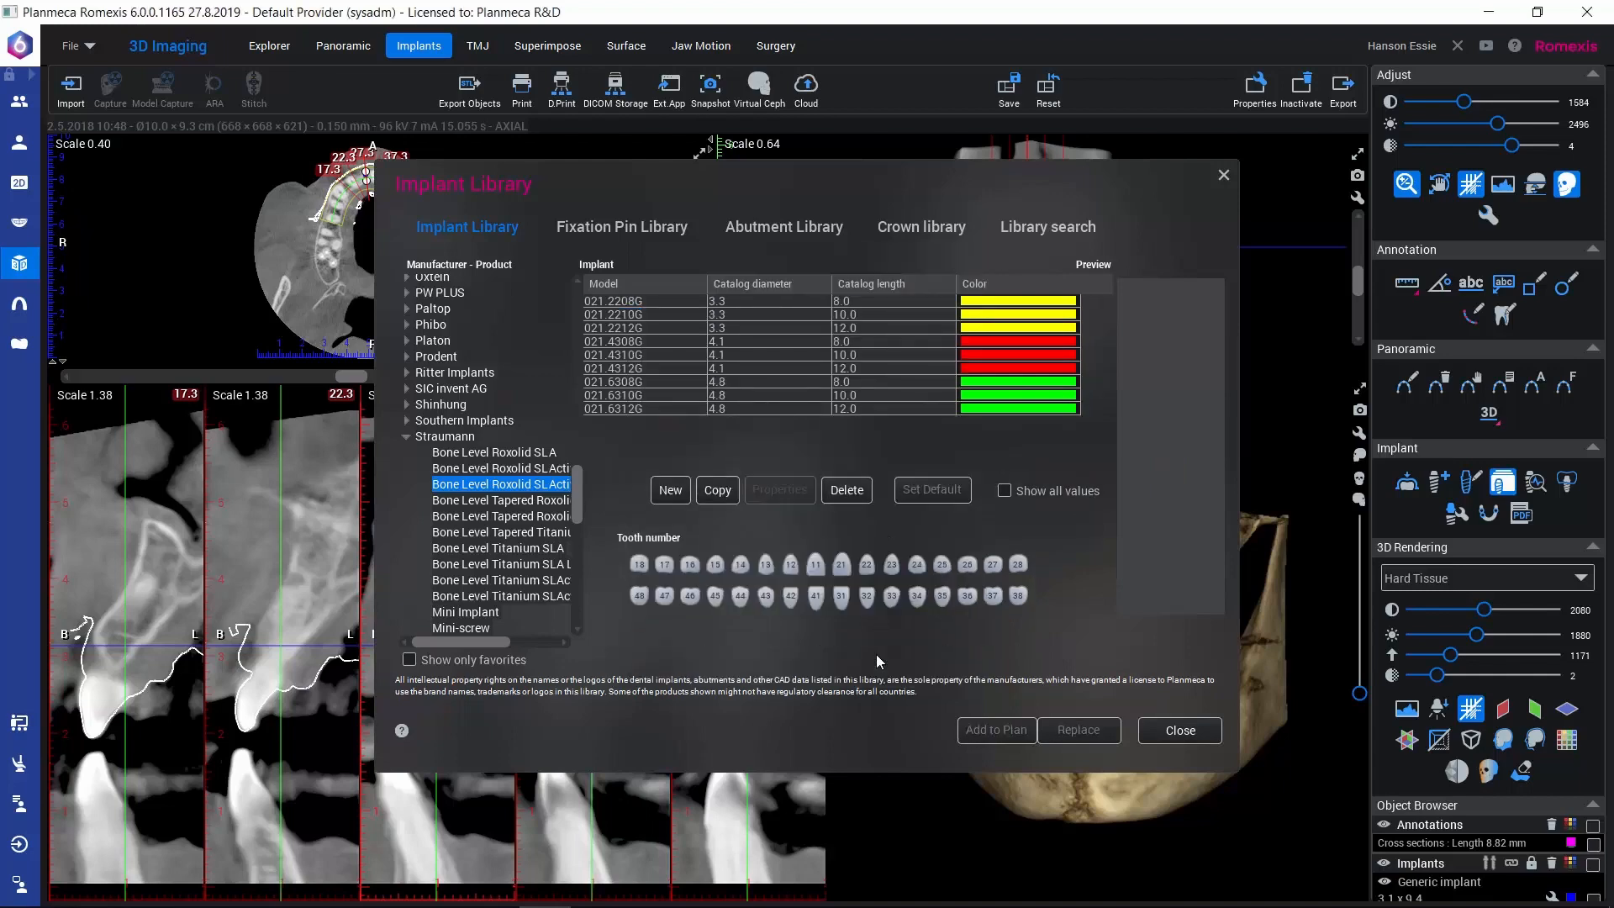
{"action": "left_click", "coordinate": [730, 316]}
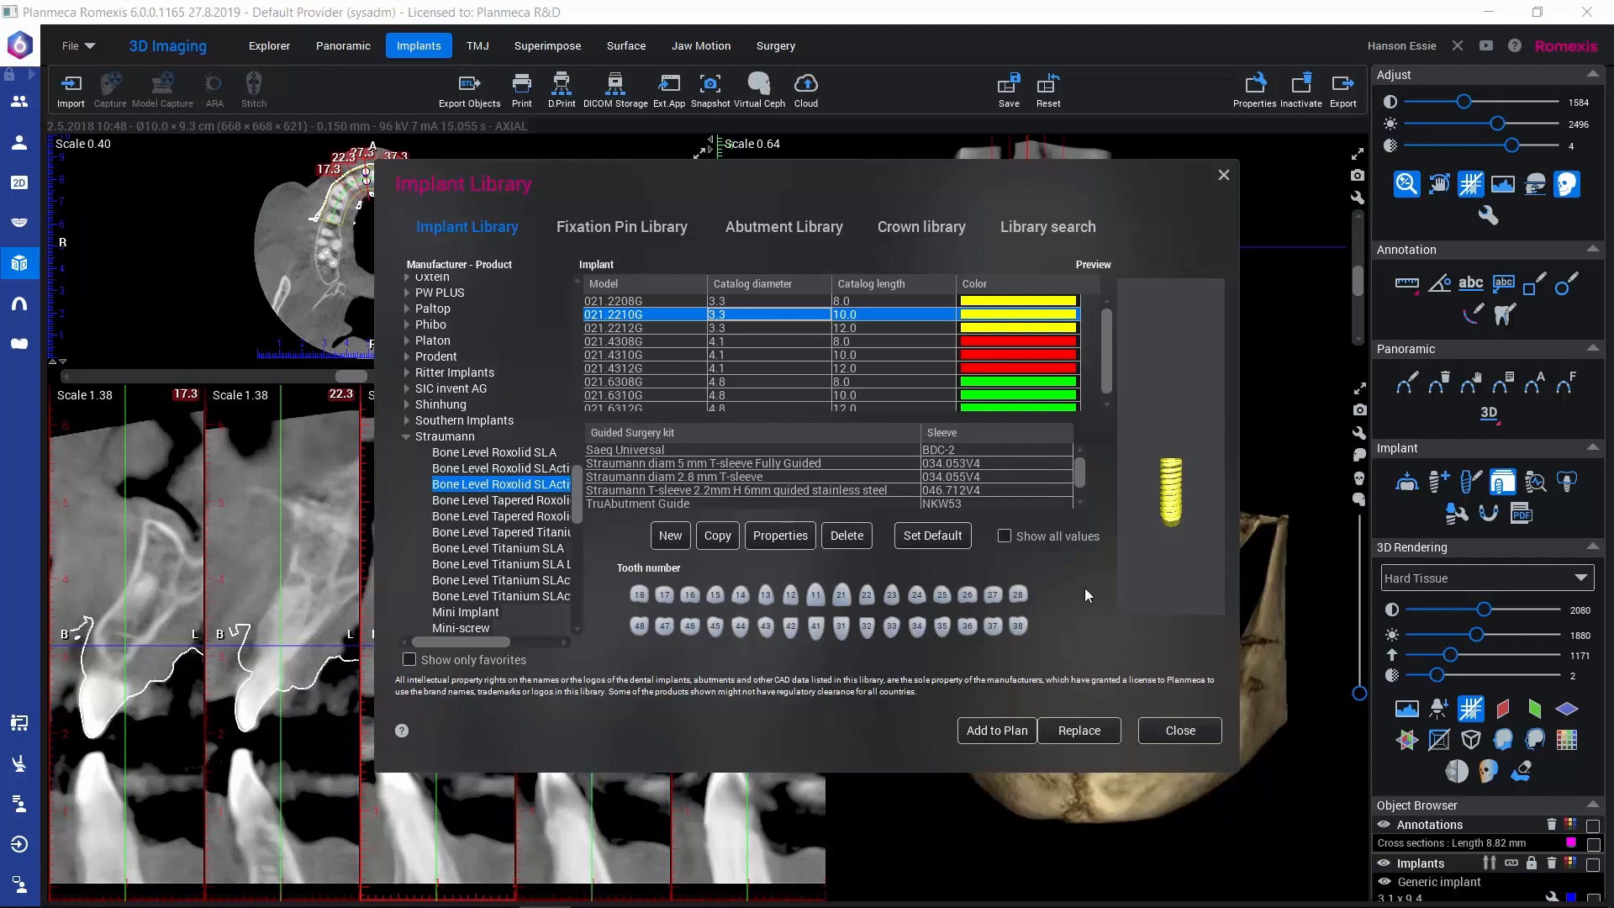
Step: Set the Straumann Bone Level Roxolid SLActive Guided product line and the manufacturer Nobel Biocare as favorites
{"action": "right_click", "coordinate": [483, 491]}
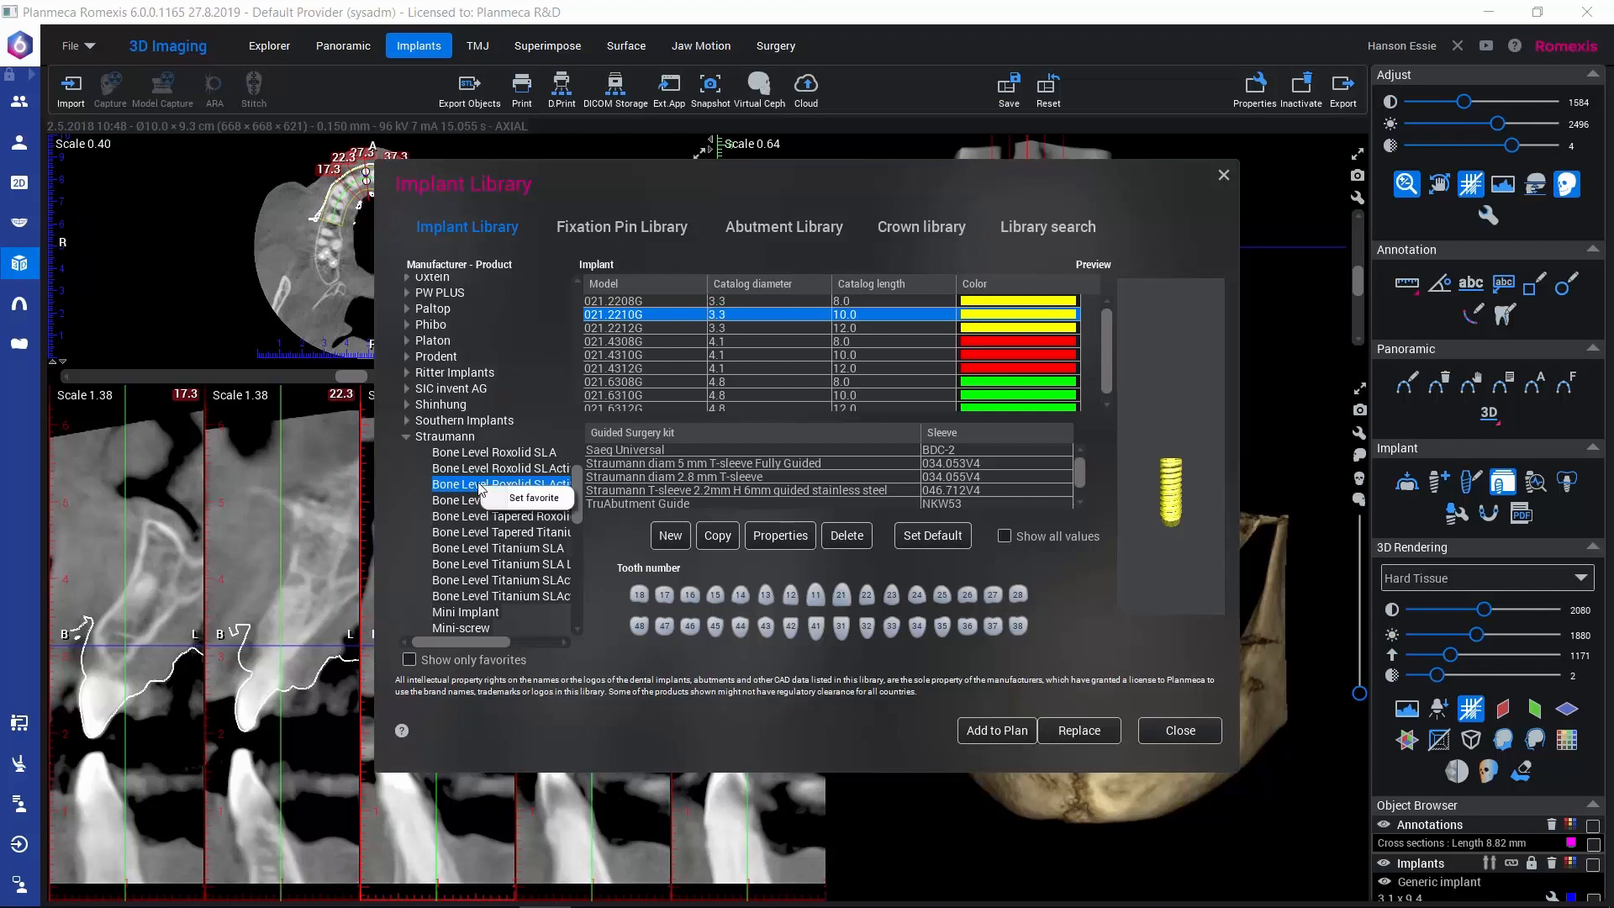
{"action": "left_click", "coordinate": [525, 499]}
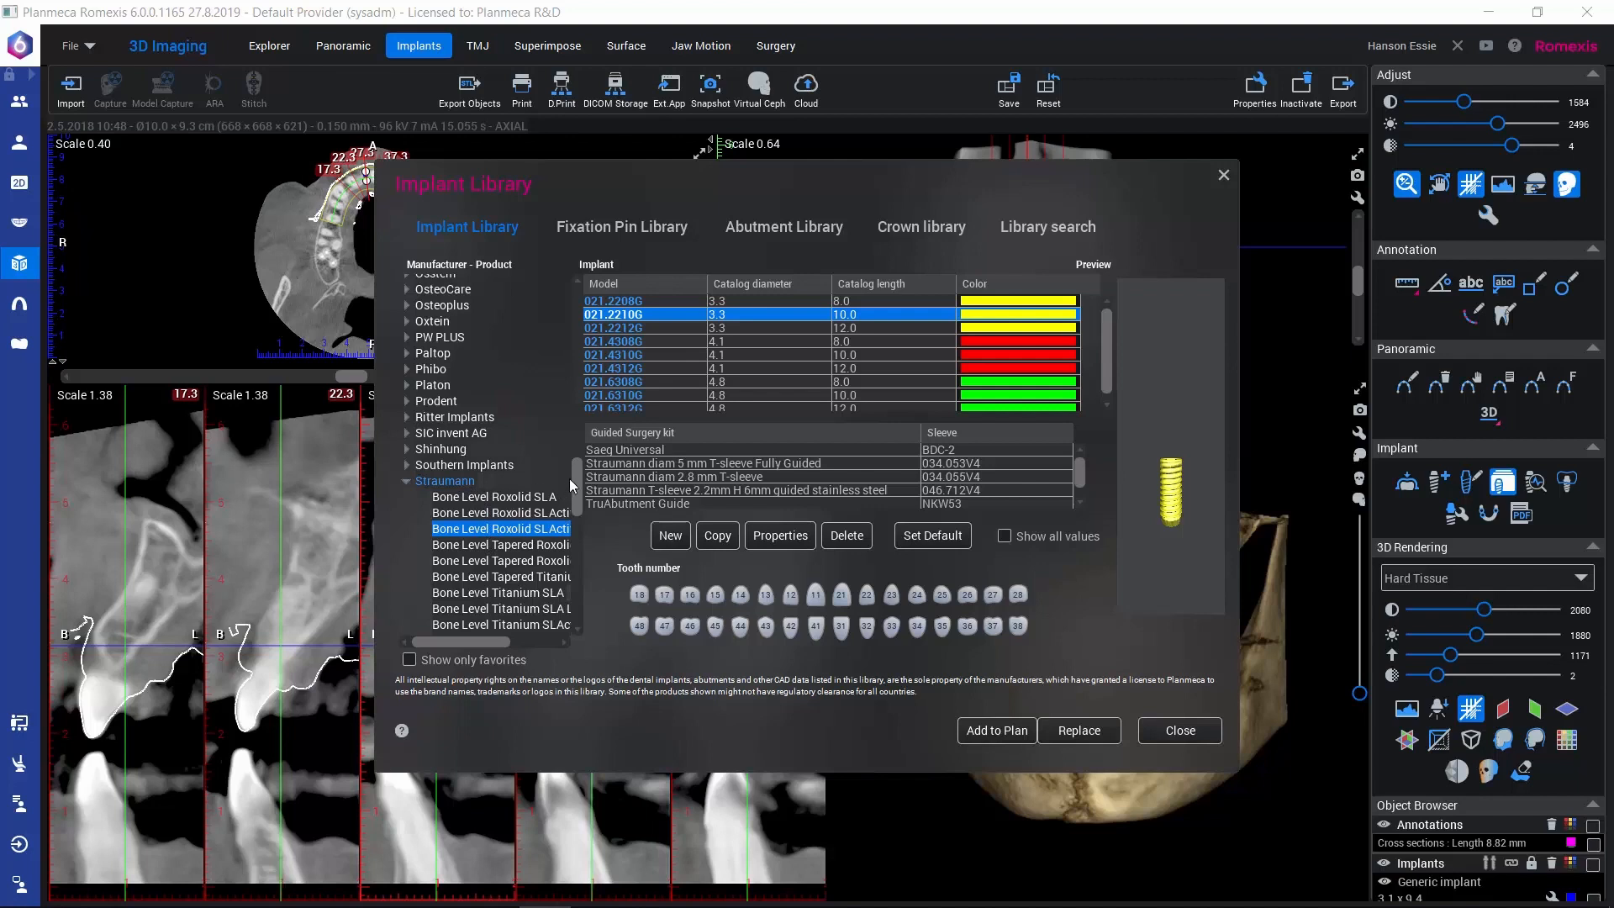
{"action": "left_click_drag", "start_coordinate": [571, 476], "coordinate": [578, 440]}
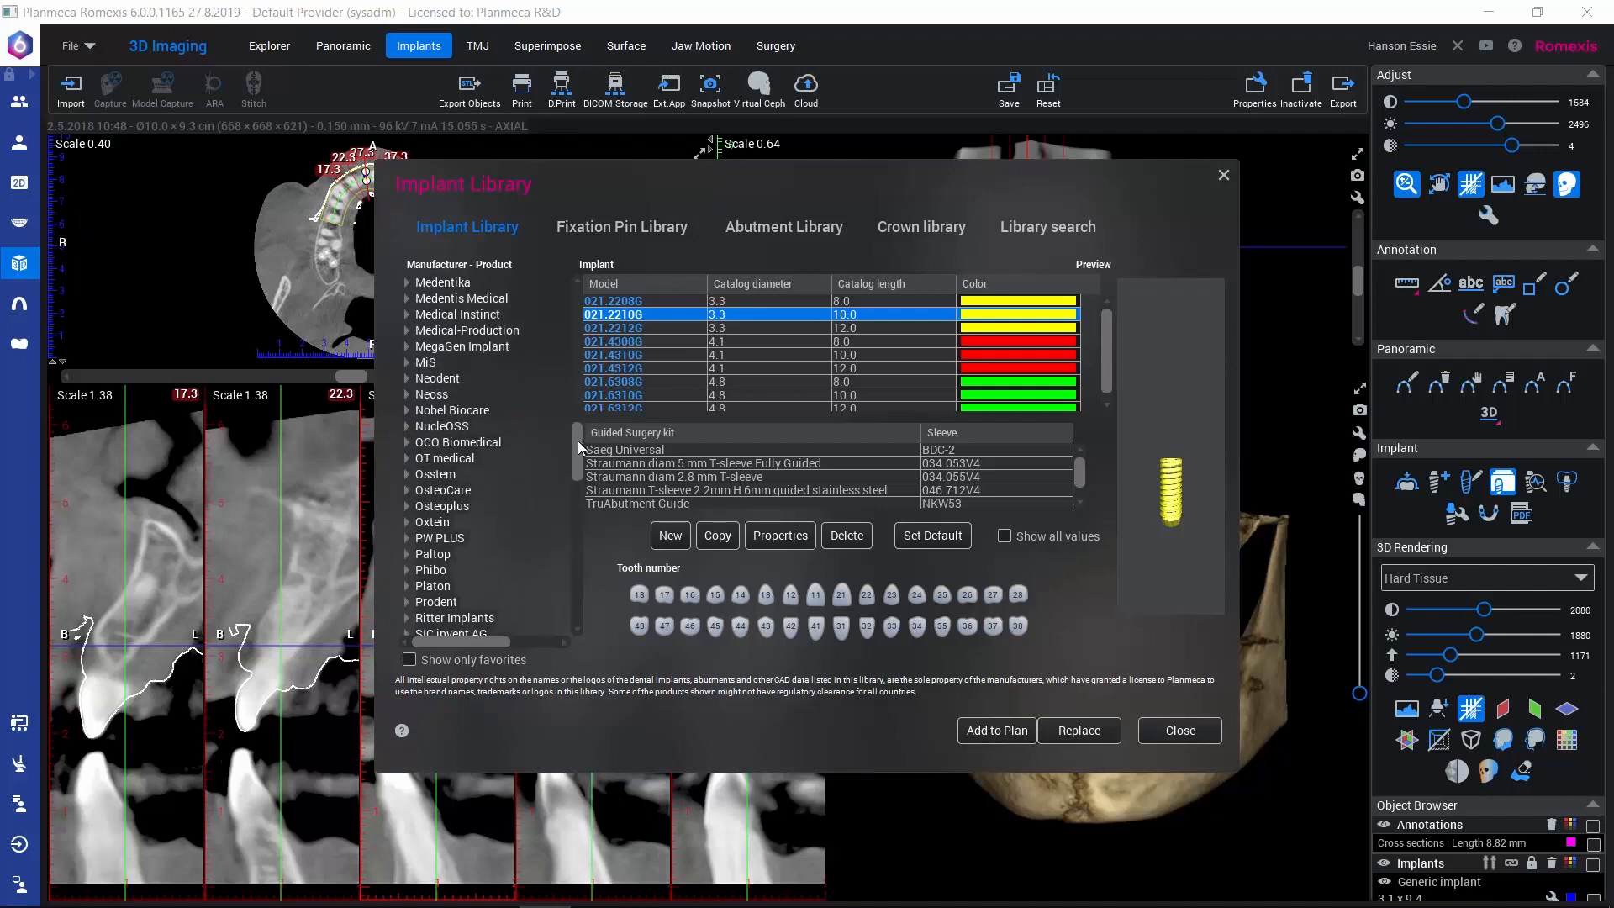
{"action": "left_click", "coordinate": [466, 411]}
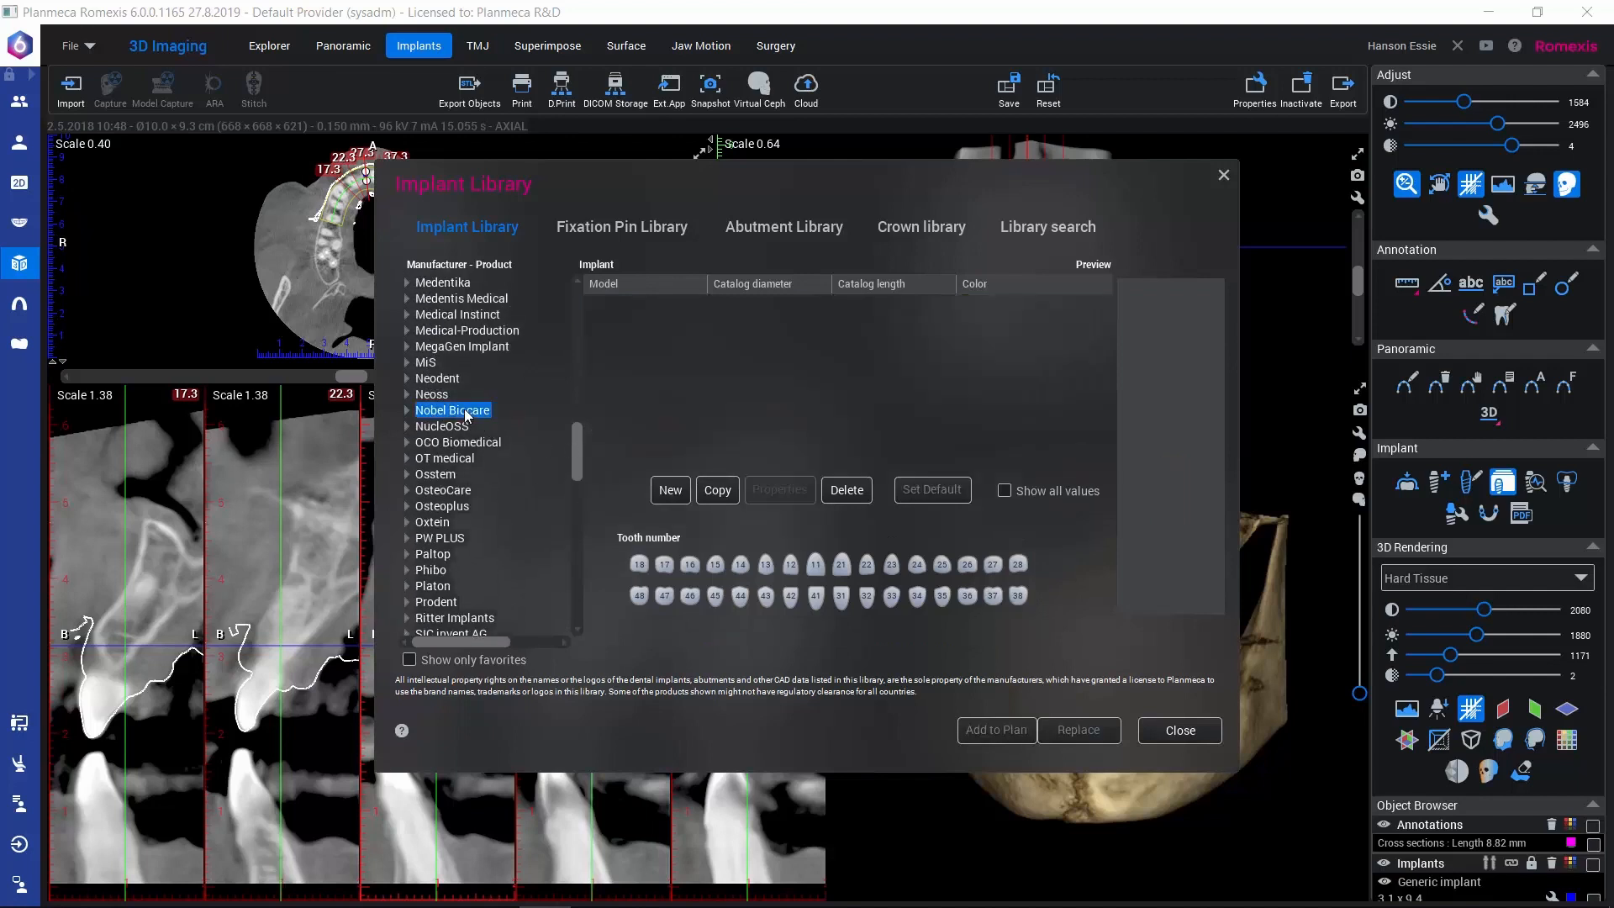
{"action": "right_click", "coordinate": [466, 414]}
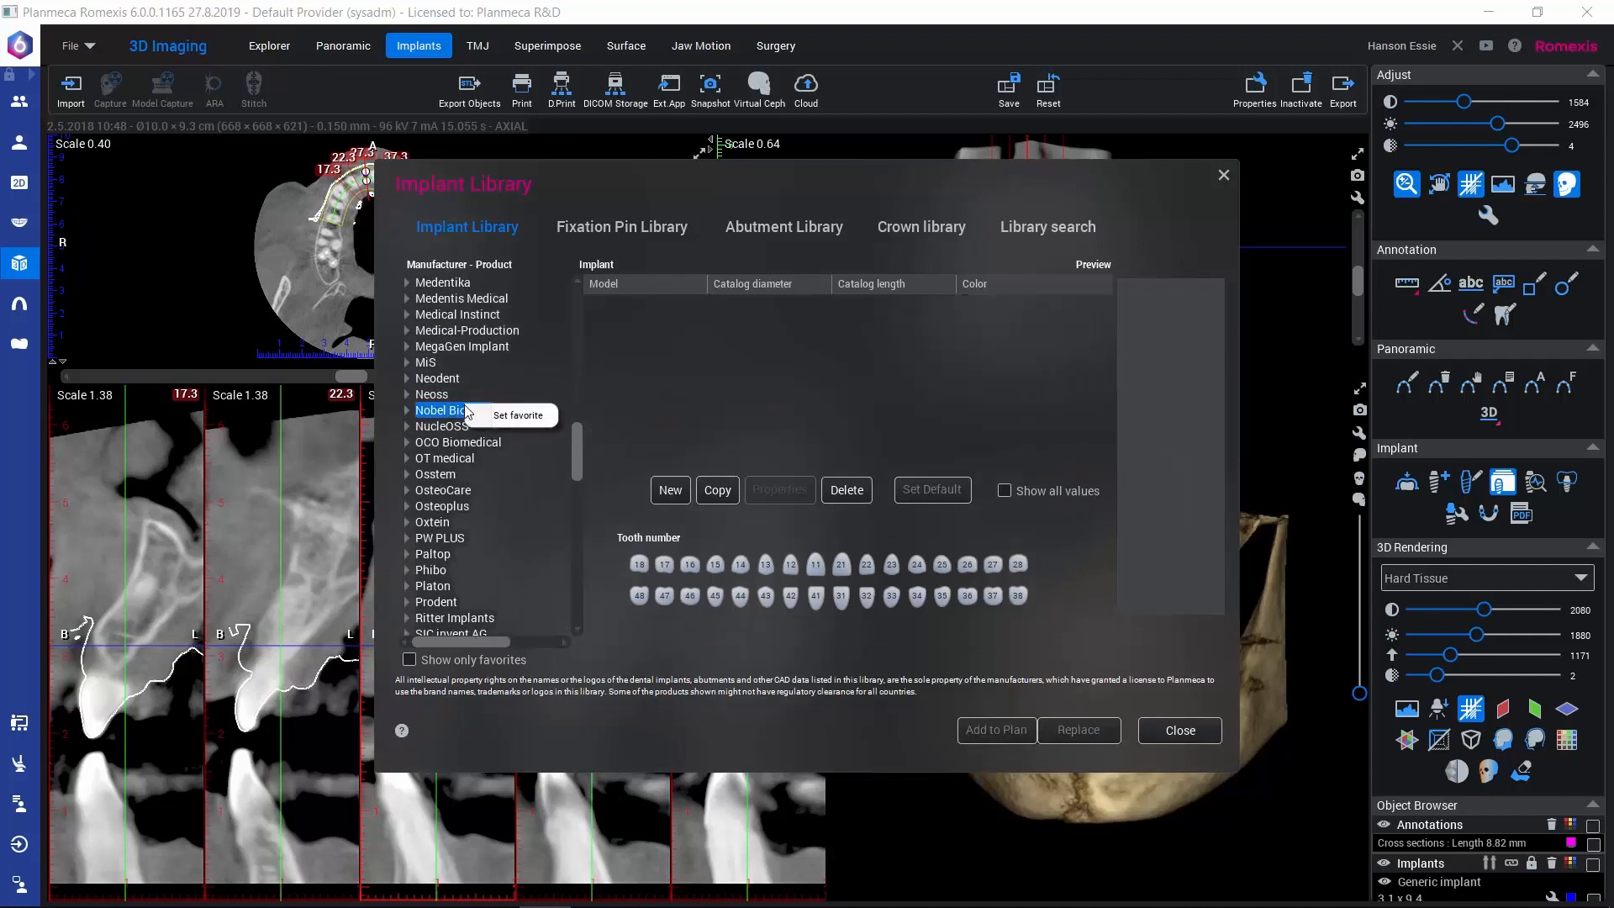
{"action": "left_click", "coordinate": [517, 417]}
Step: Limit the implant library's manufacturer list to favorites only
{"action": "left_click_drag", "start_coordinate": [577, 526], "coordinate": [580, 586]}
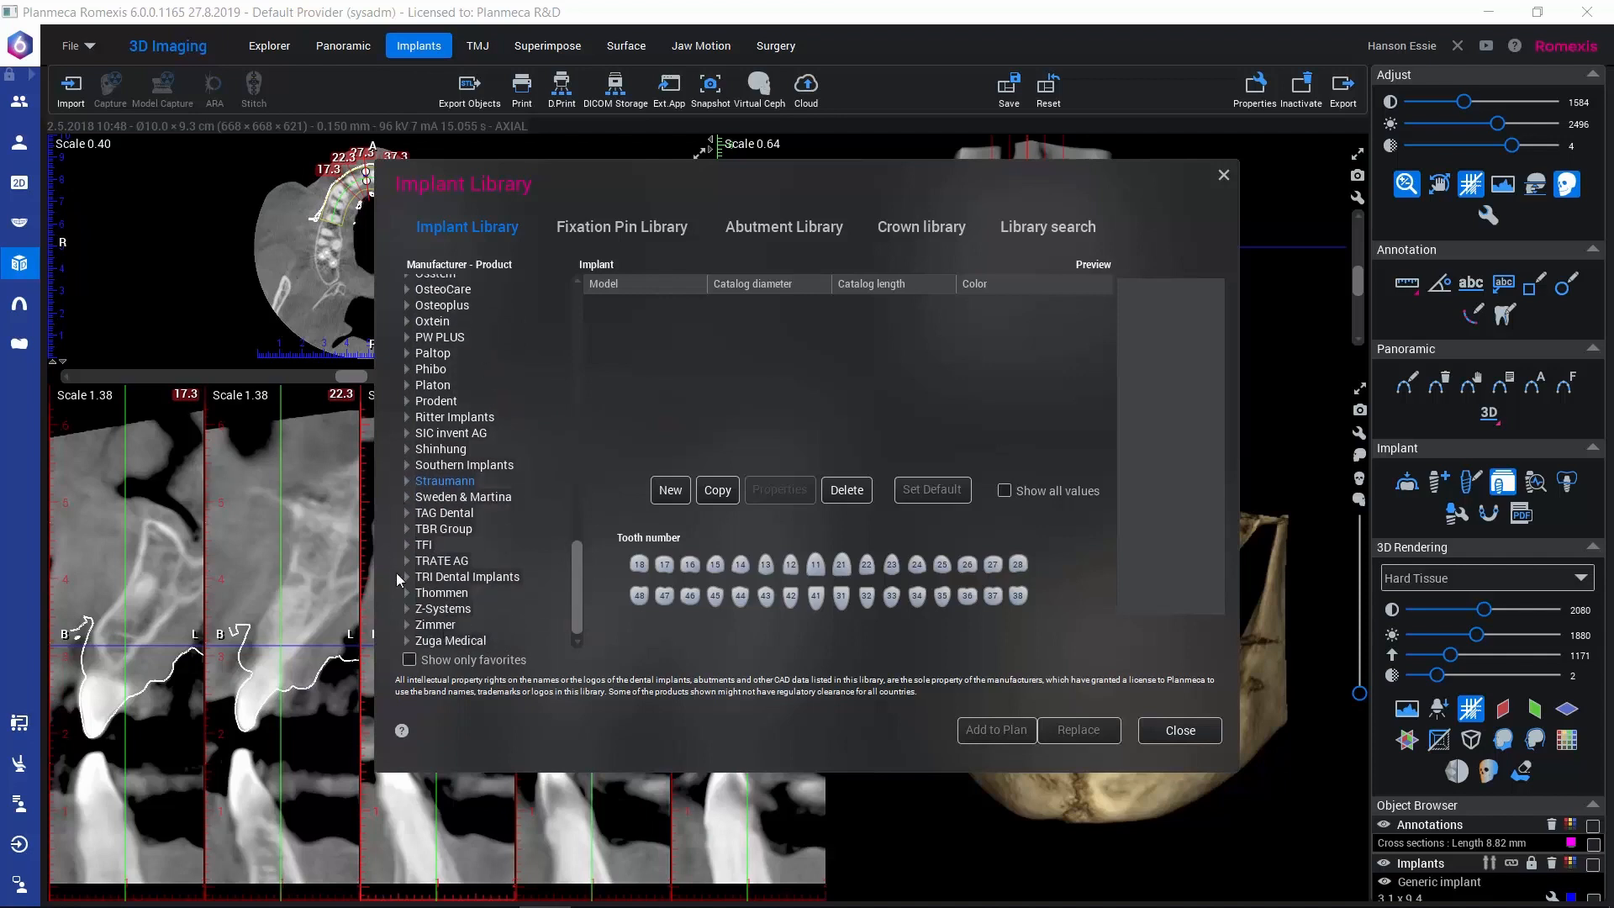
{"action": "left_click", "coordinate": [409, 660]}
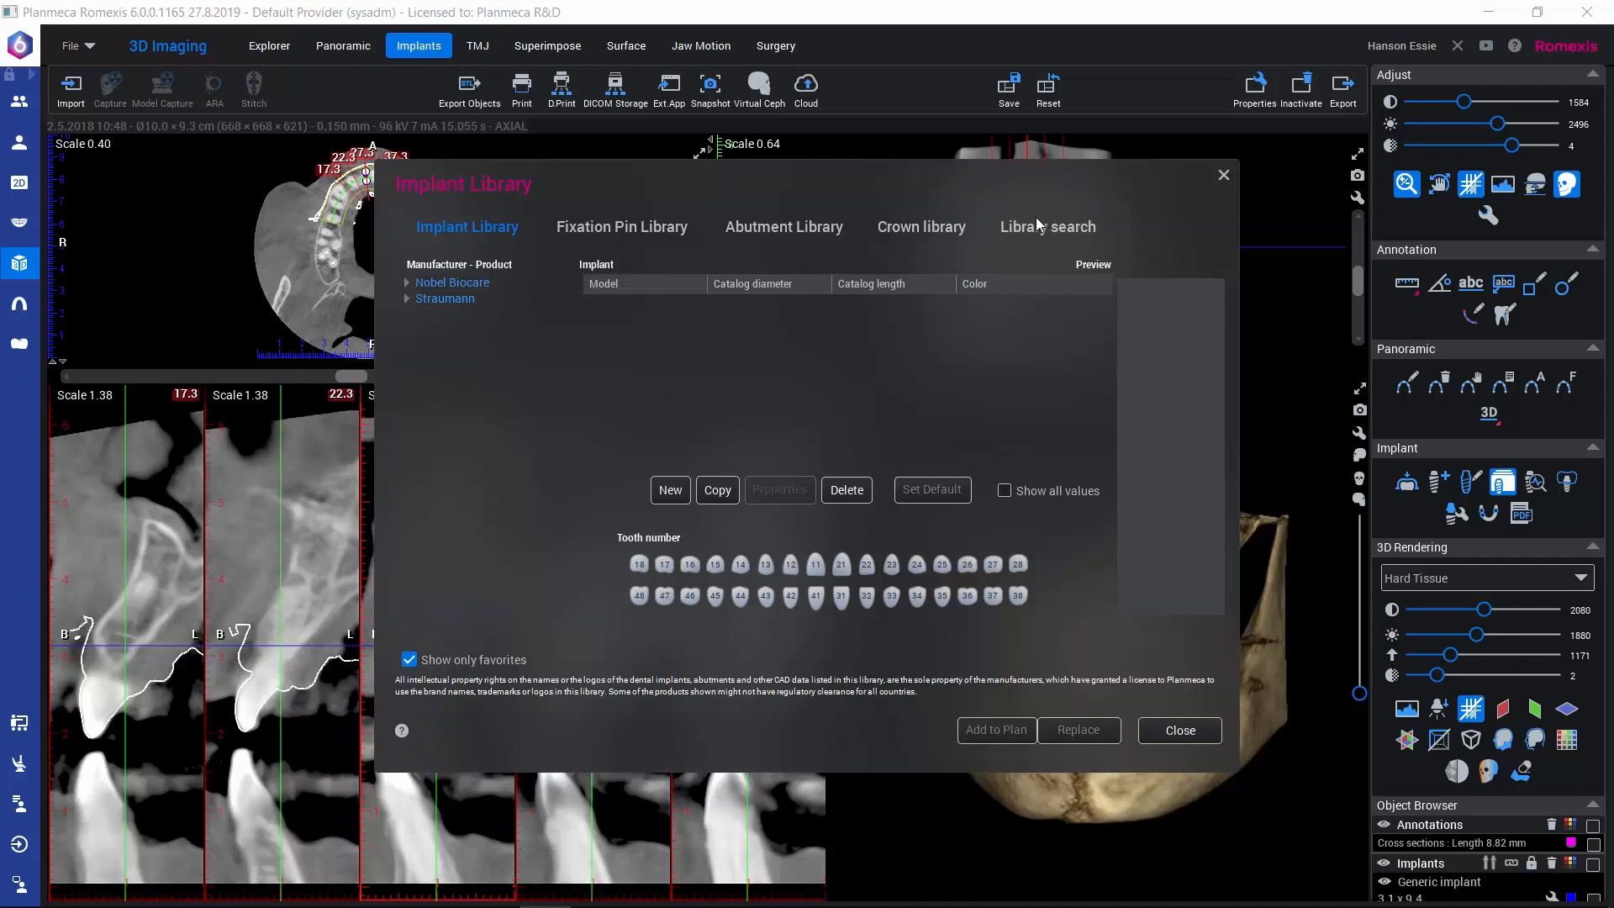
Step: Look through the library search's manufacturer and product filters, and return to the implant library list
{"action": "left_click", "coordinate": [1067, 235]}
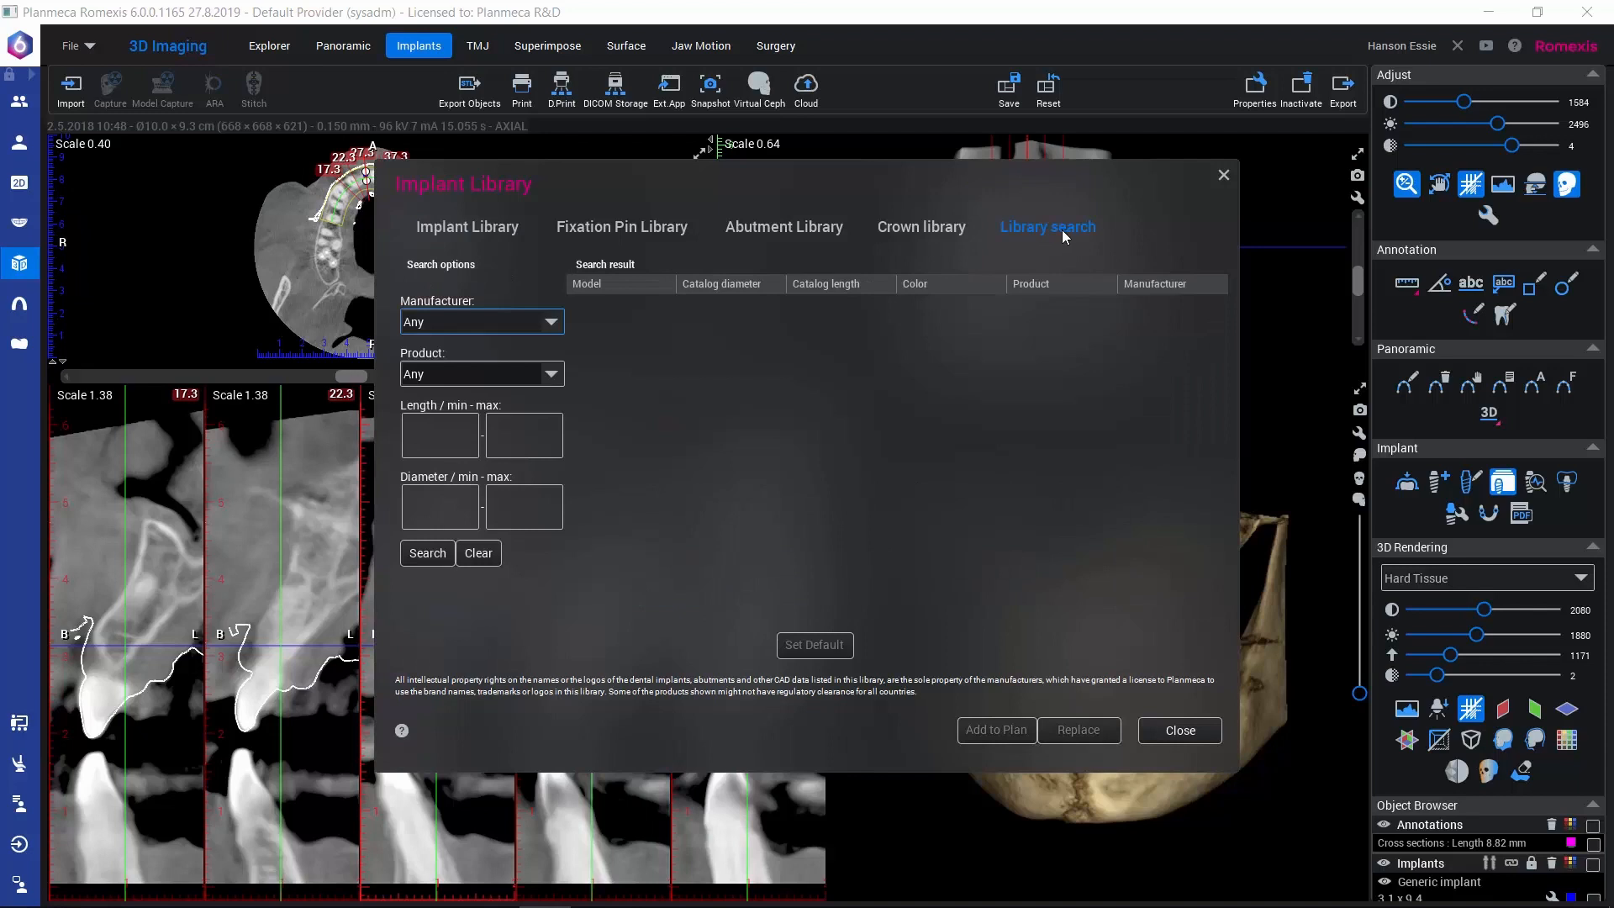
{"action": "left_click", "coordinate": [551, 326]}
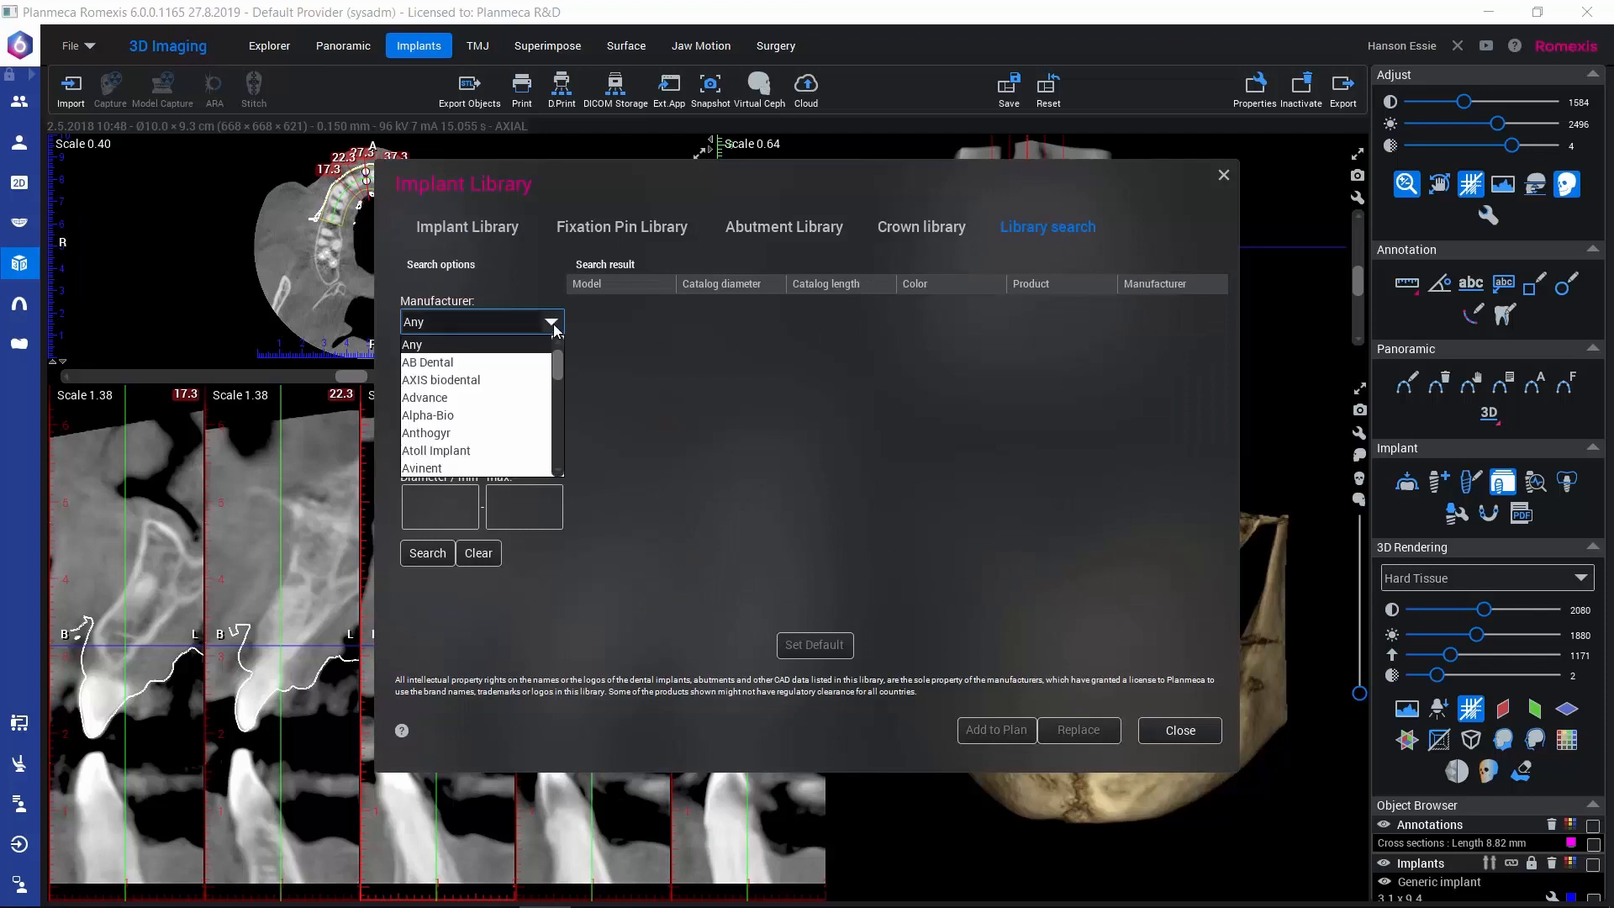
{"action": "left_click", "coordinate": [554, 333]}
{"action": "left_click", "coordinate": [552, 375]}
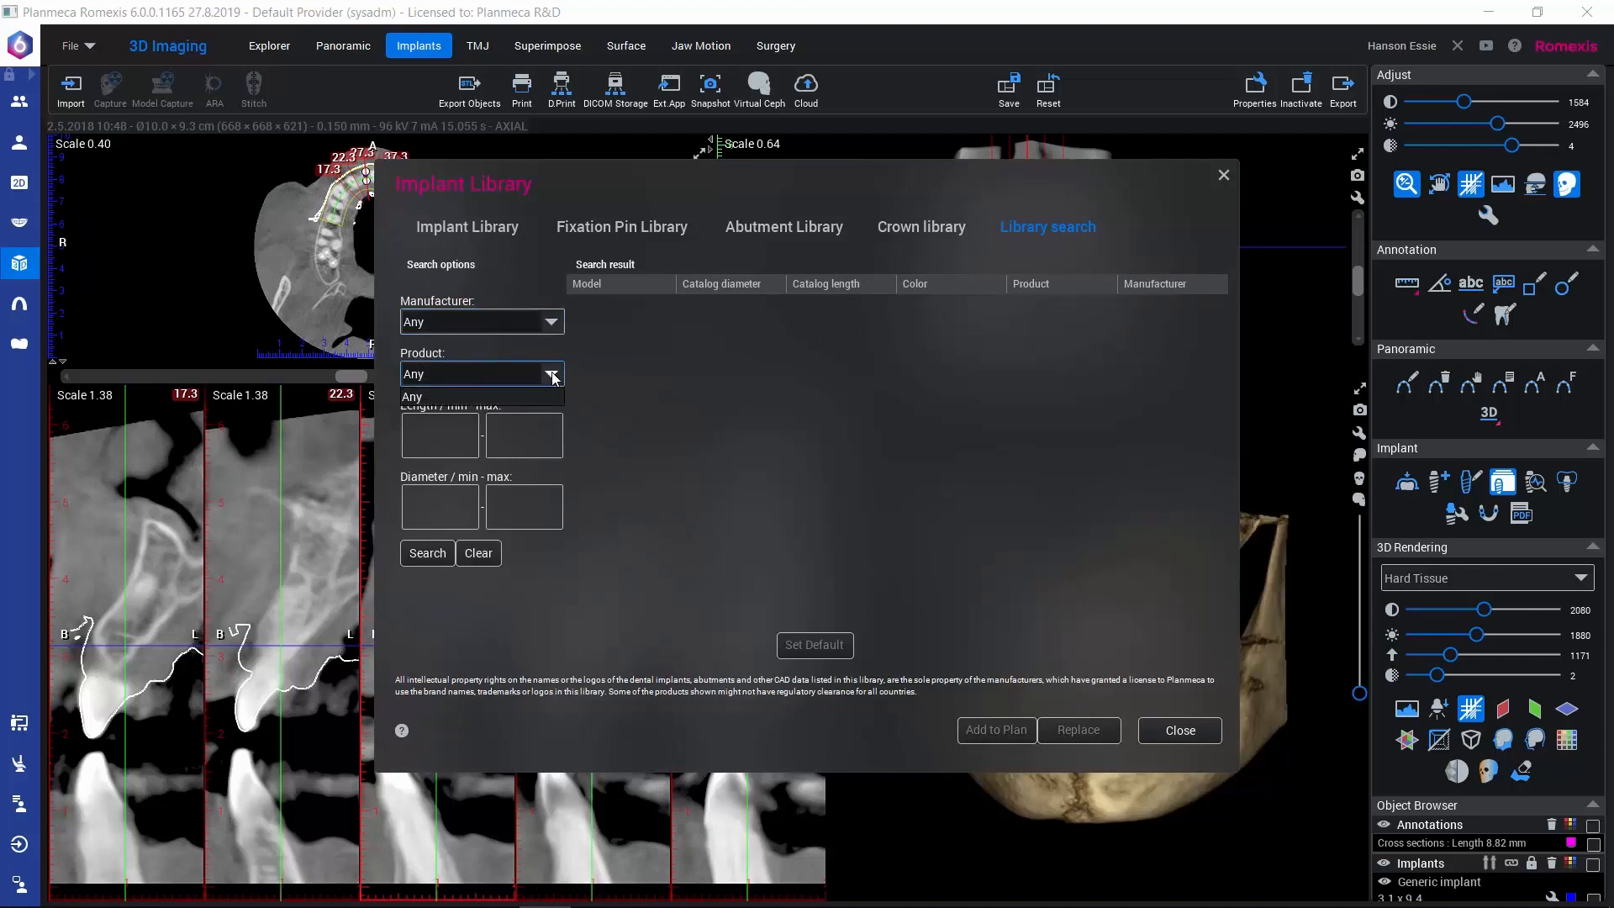
{"action": "left_click", "coordinate": [553, 377]}
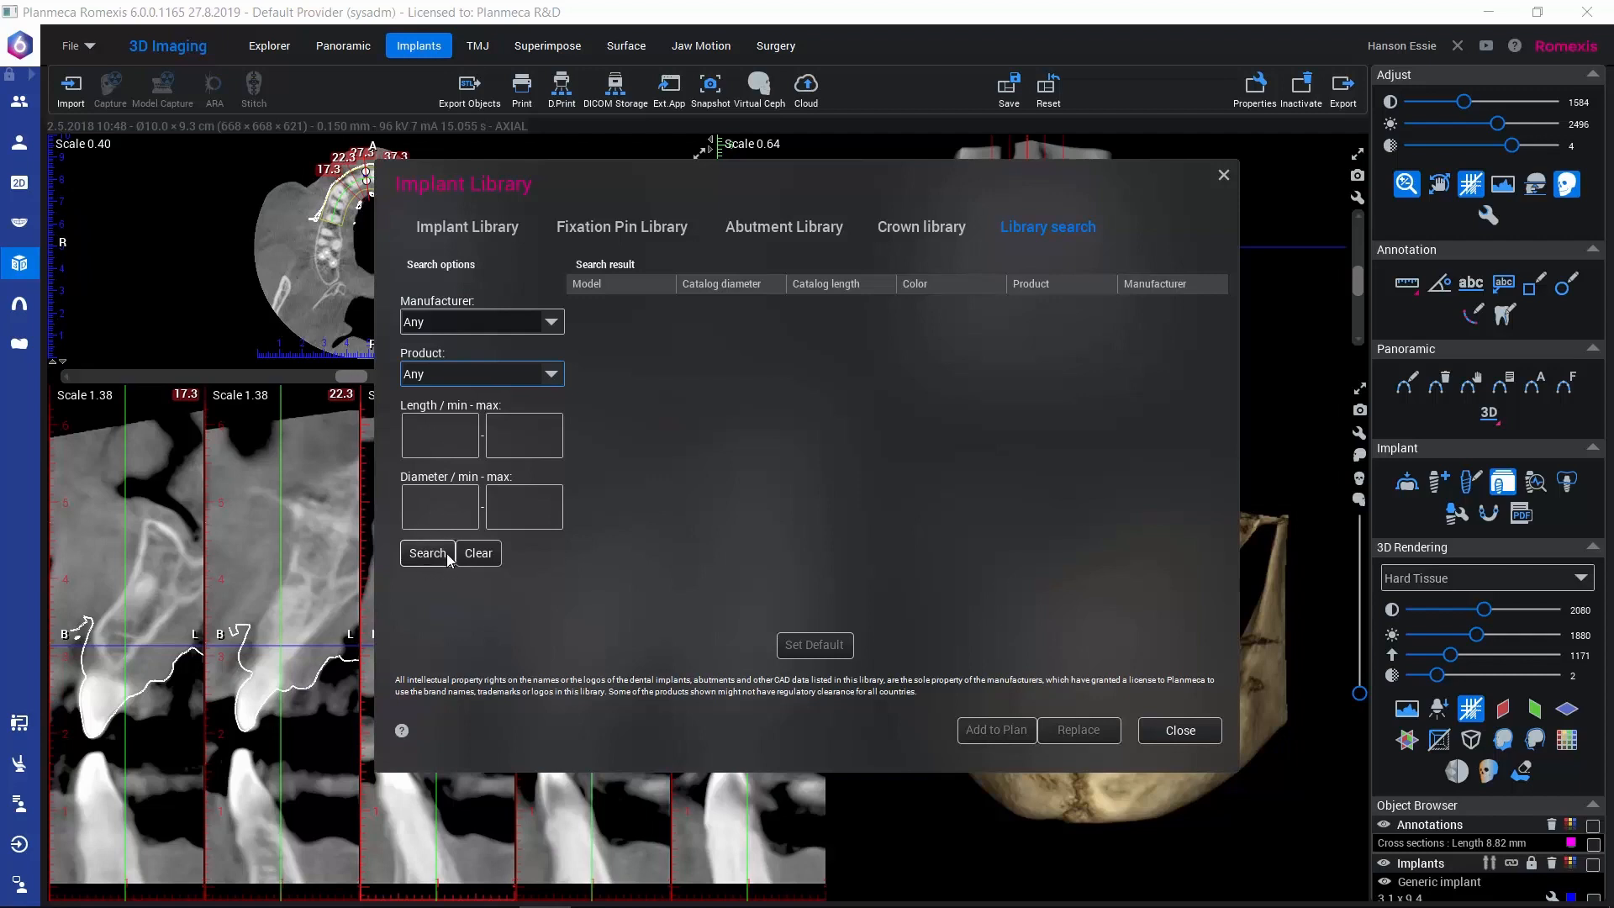
{"action": "left_click", "coordinate": [484, 229]}
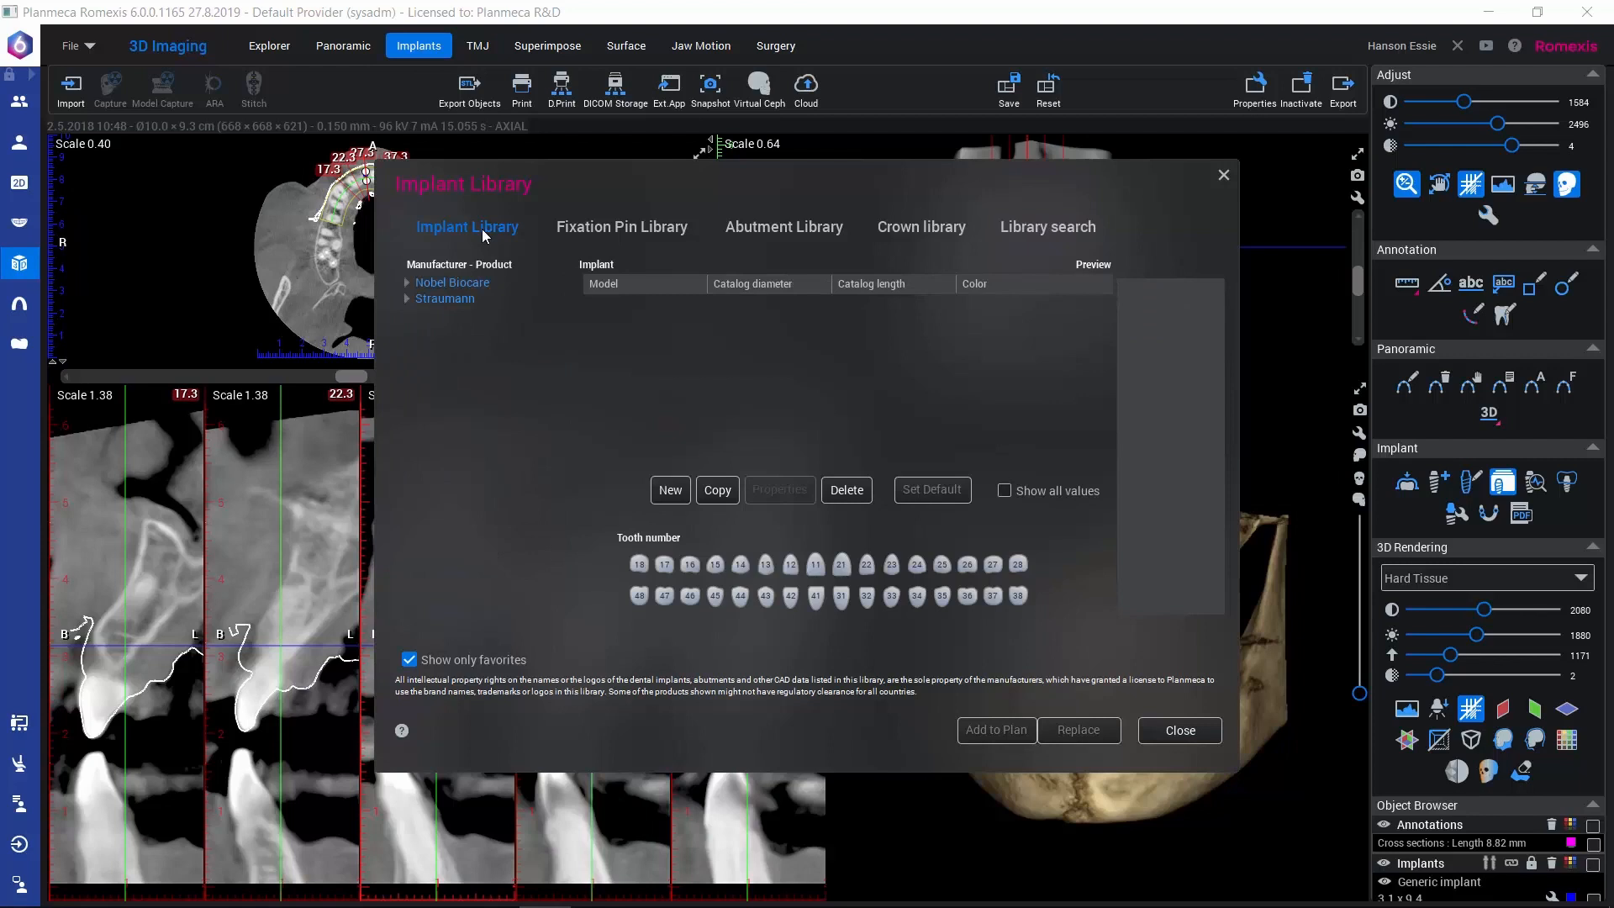
Step: Show all manufacturers again and set model 021.2210G from Straumann's Bone Level Roxolid SLActive Guided line as the default implant
{"action": "left_click", "coordinate": [410, 661]}
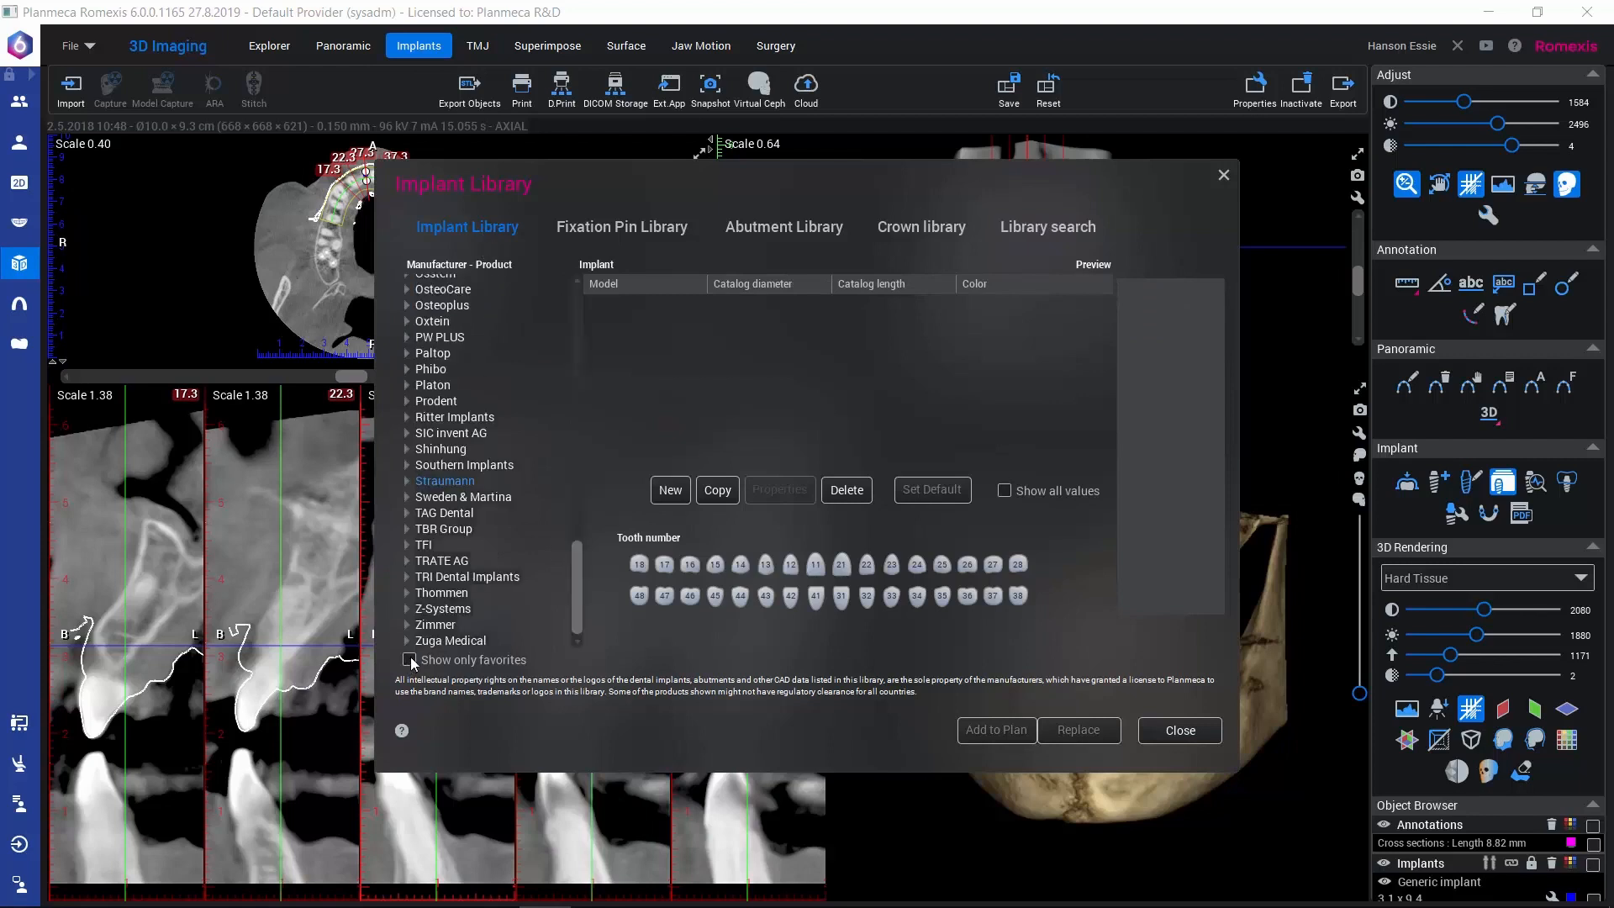
{"action": "left_click", "coordinate": [408, 482]}
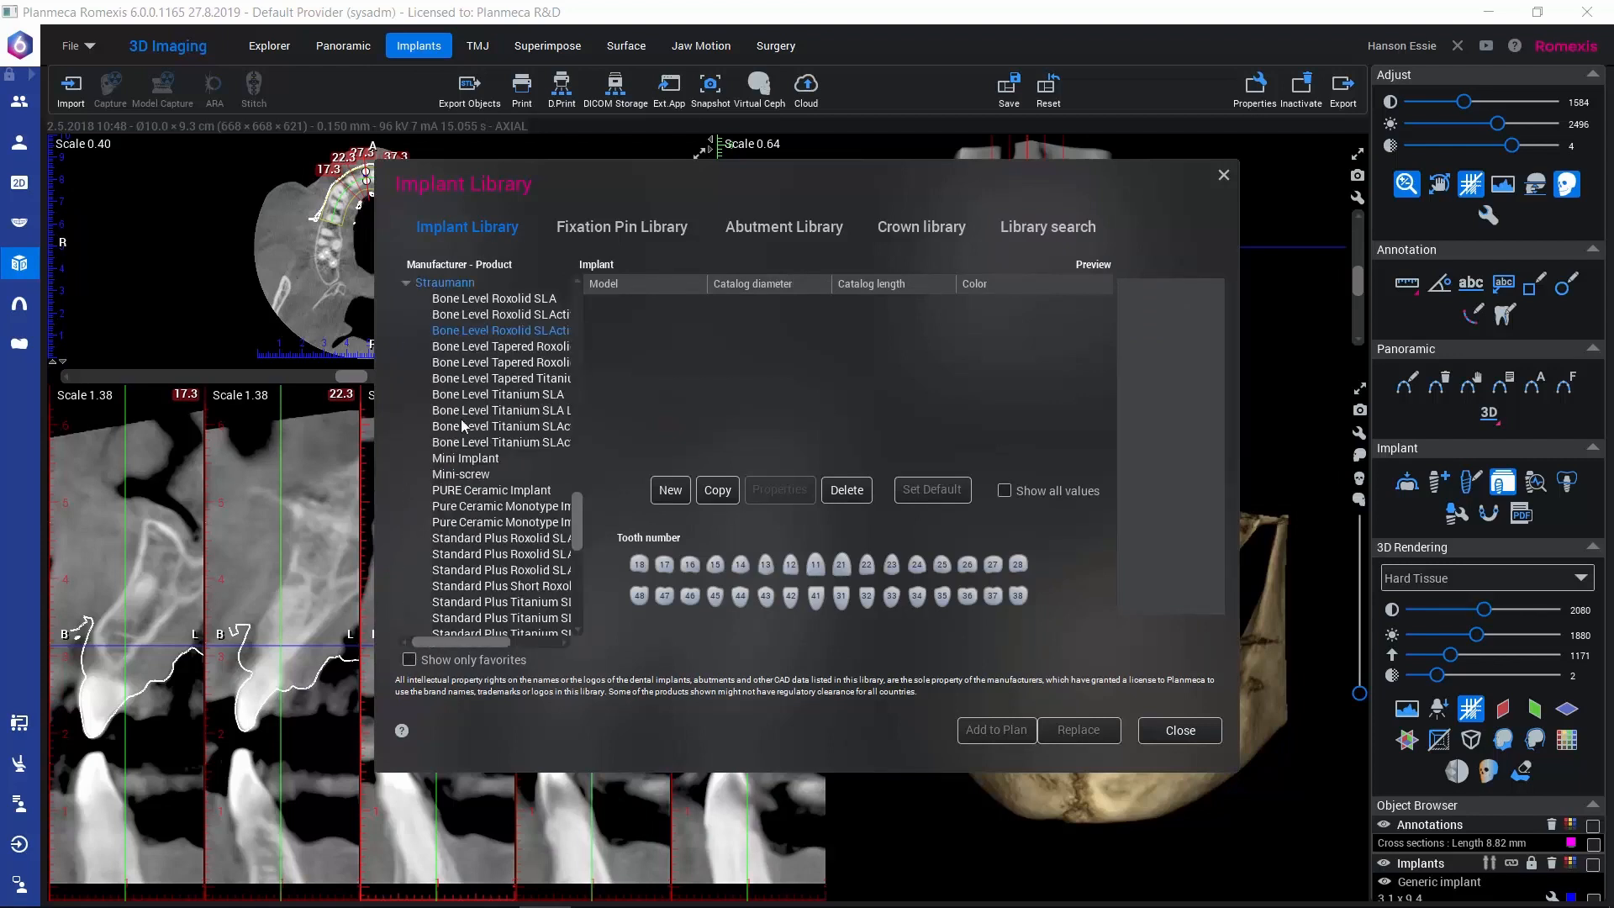
{"action": "left_click", "coordinate": [490, 336]}
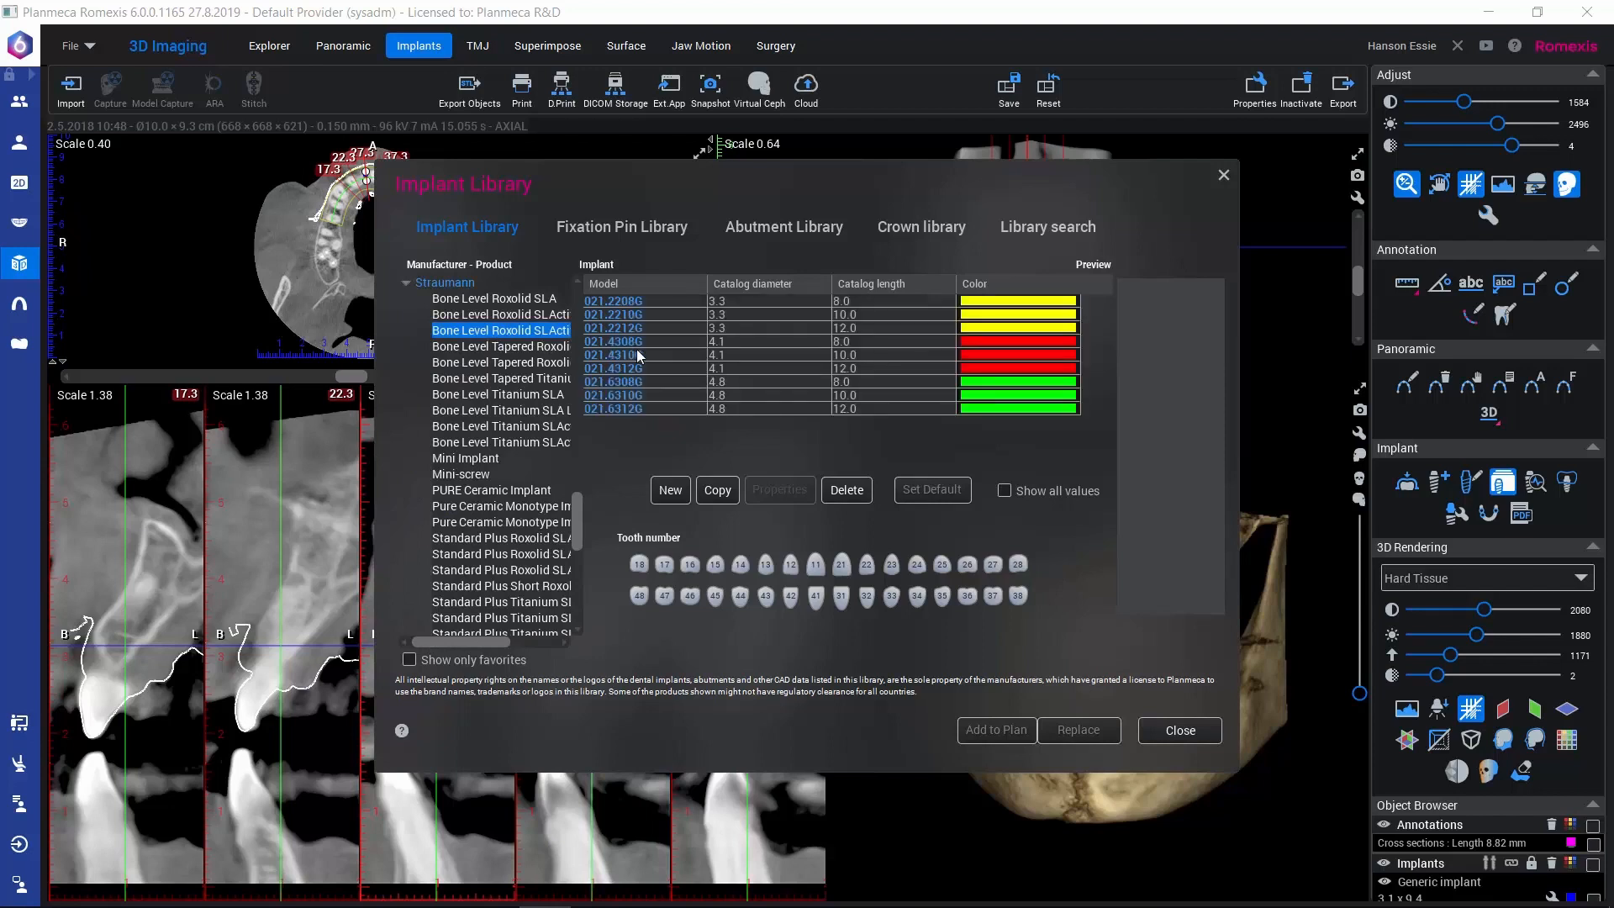
{"action": "left_click", "coordinate": [689, 316]}
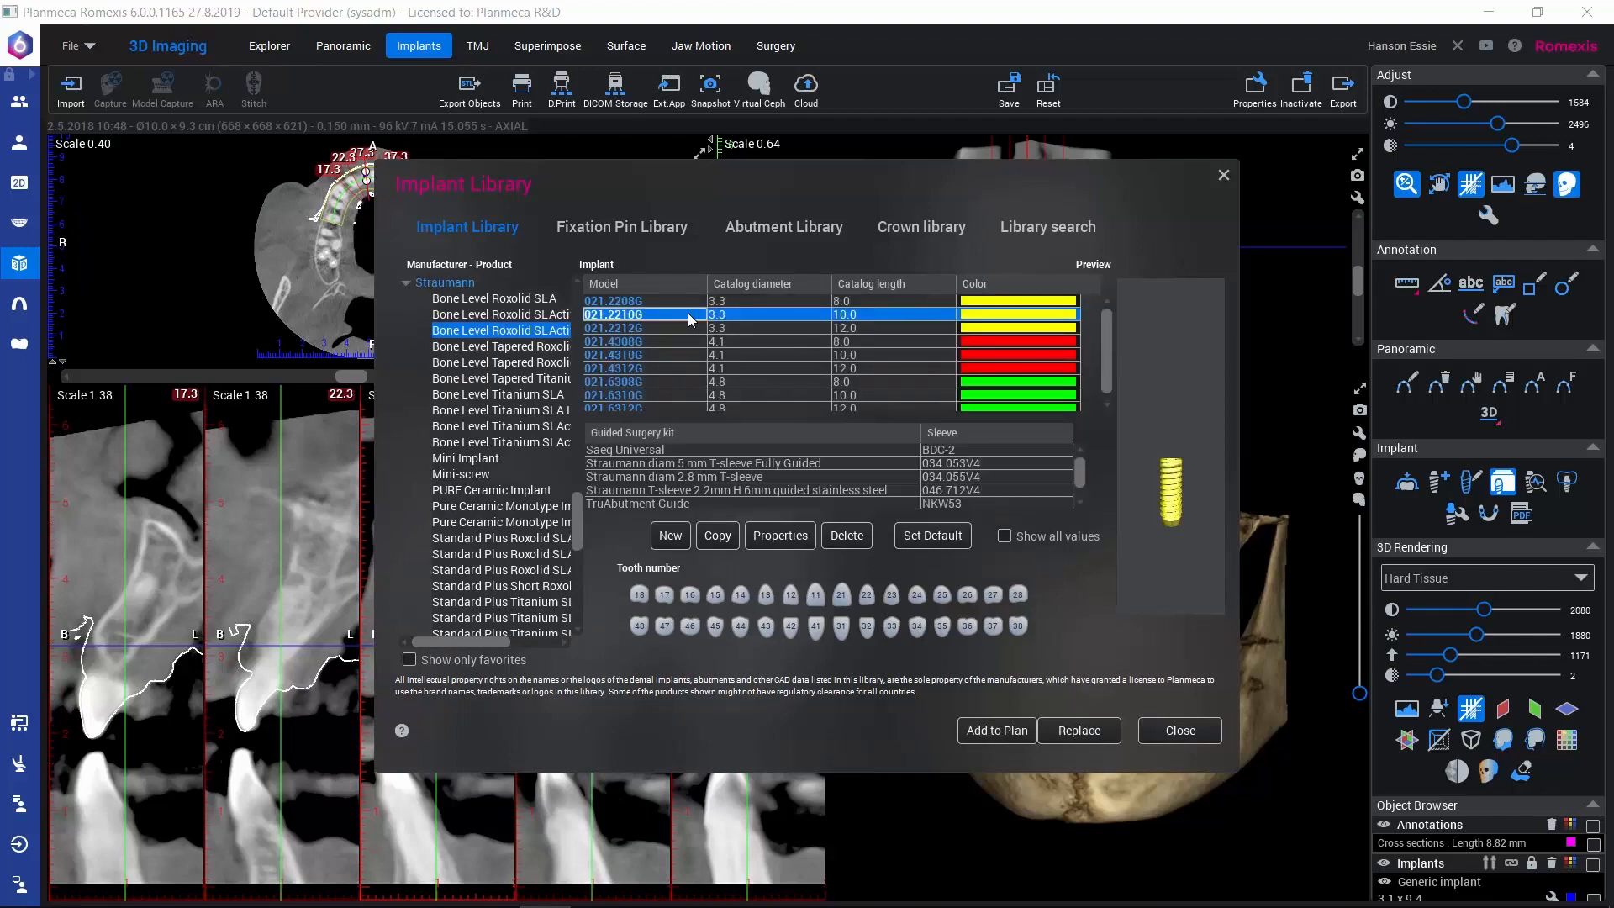
{"action": "left_click", "coordinate": [938, 540]}
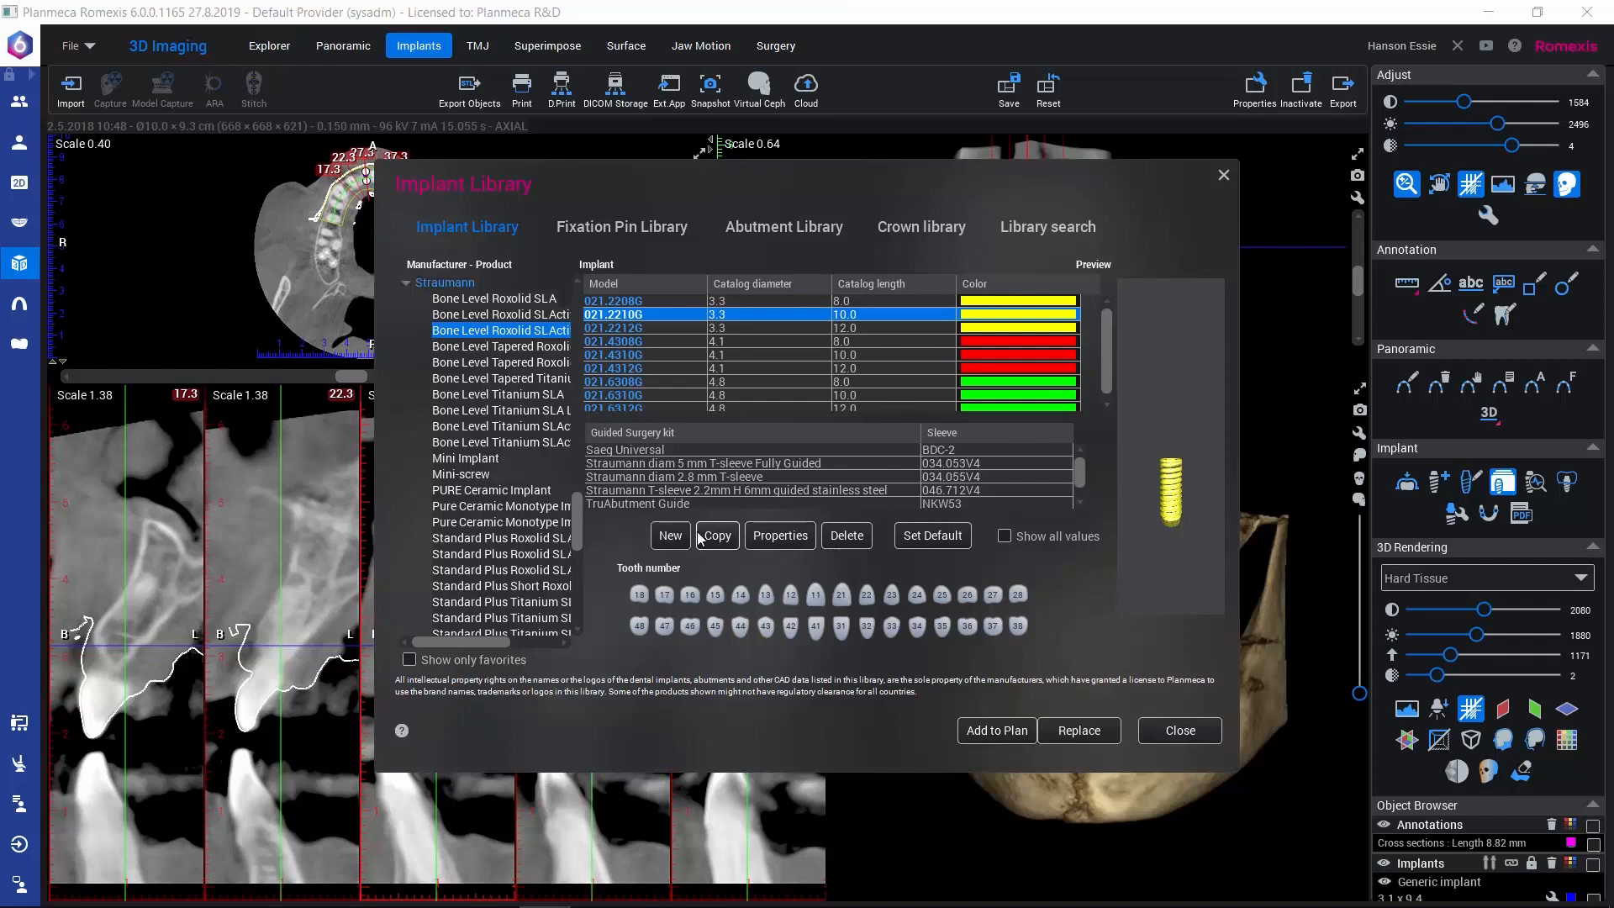
Step: Examine the entry form for adding a new implant to the library and close it without entering data
{"action": "left_click", "coordinate": [670, 536]}
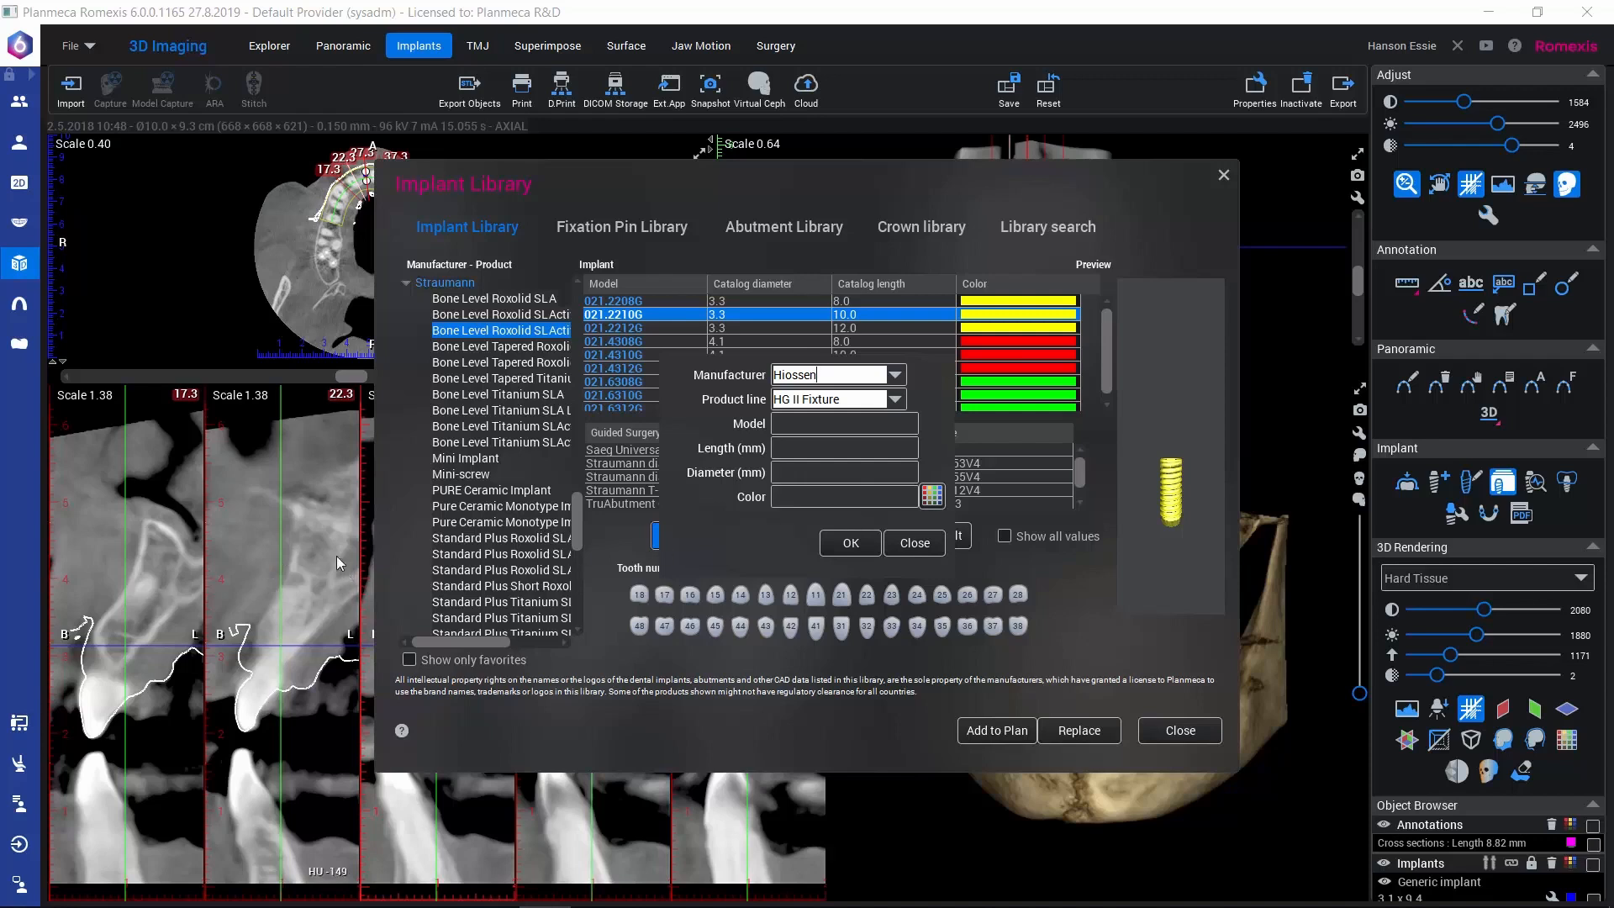
{"action": "left_click", "coordinate": [913, 543]}
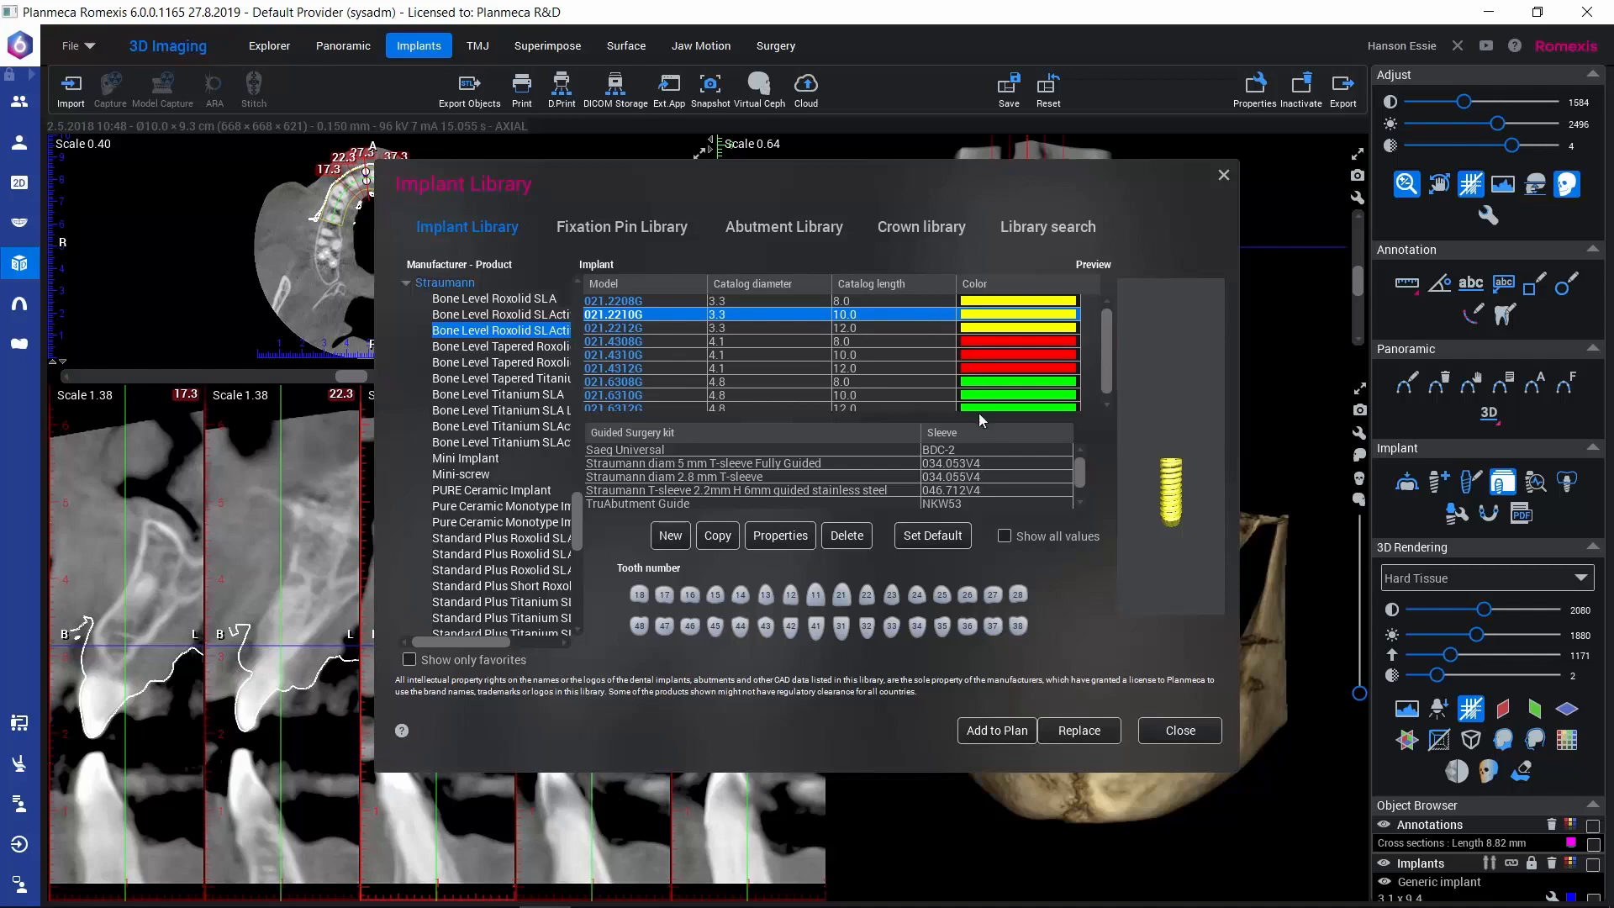
Step: Assign tooth number 11 to the selected 021.2210G model and replace the generic implant in the plan with it
{"action": "left_click", "coordinate": [815, 598]}
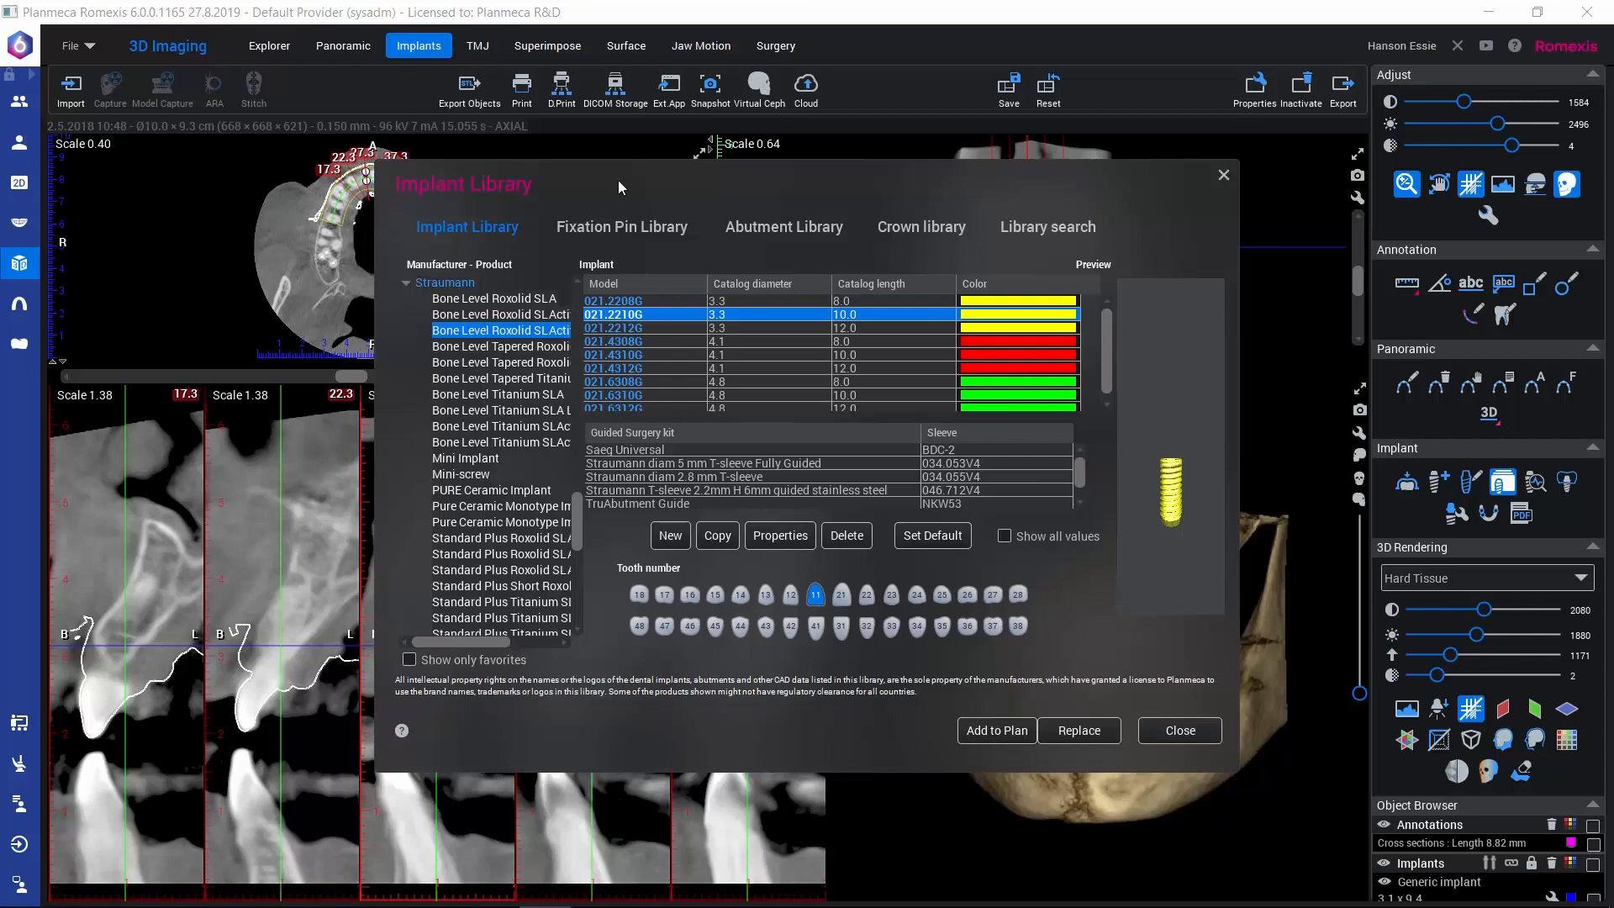
{"action": "left_click_drag", "start_coordinate": [619, 189], "coordinate": [784, 129]}
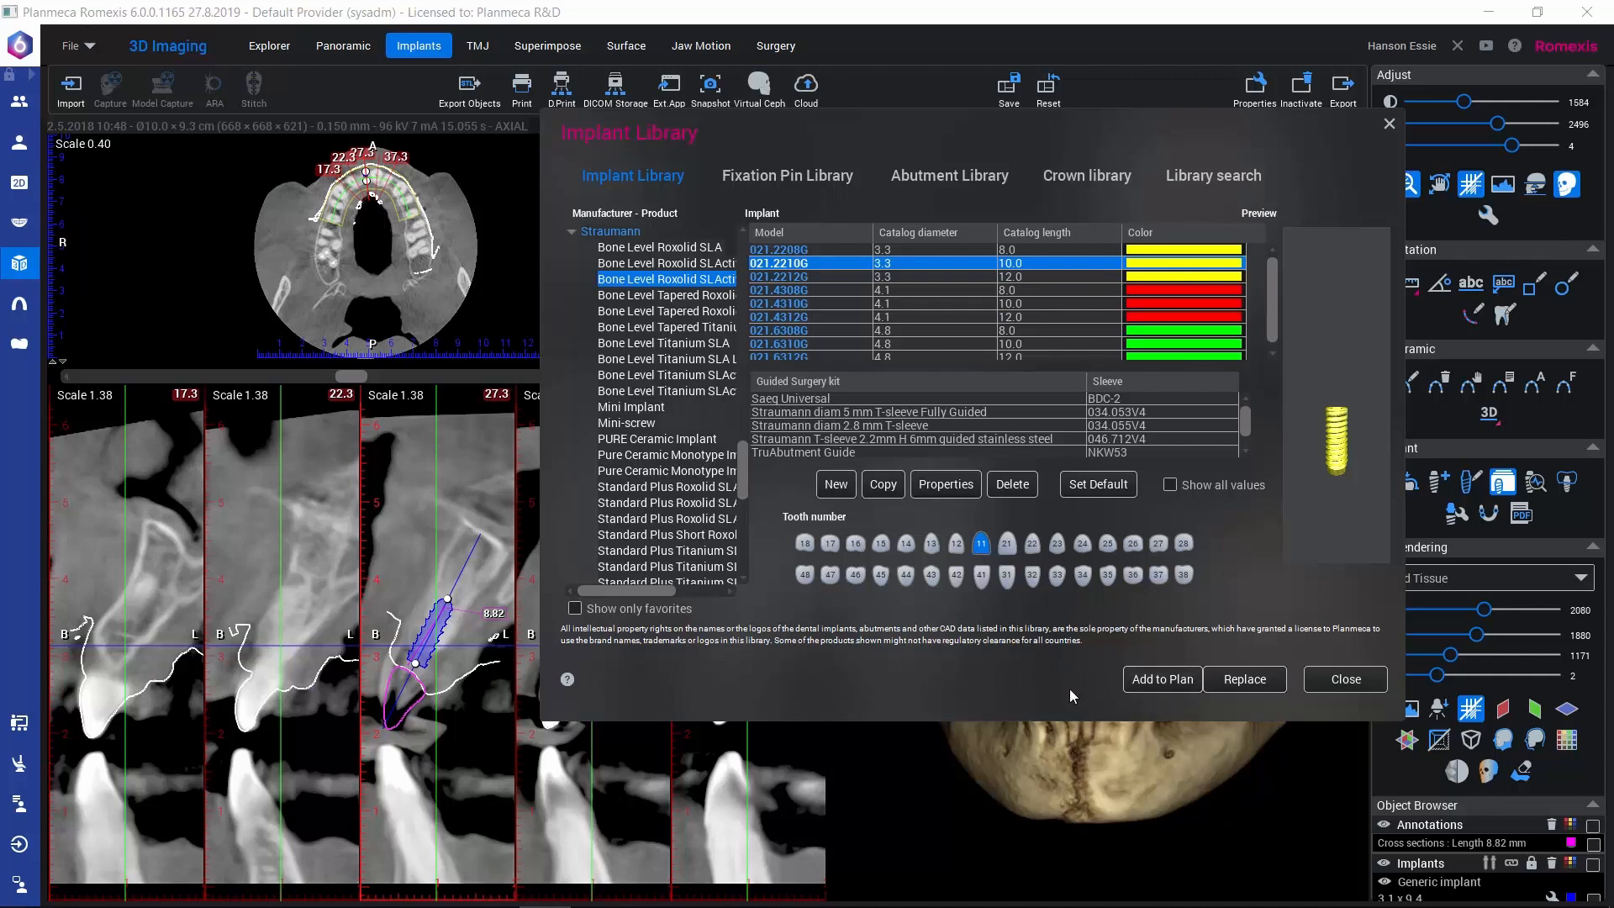
{"action": "left_click", "coordinate": [1239, 682]}
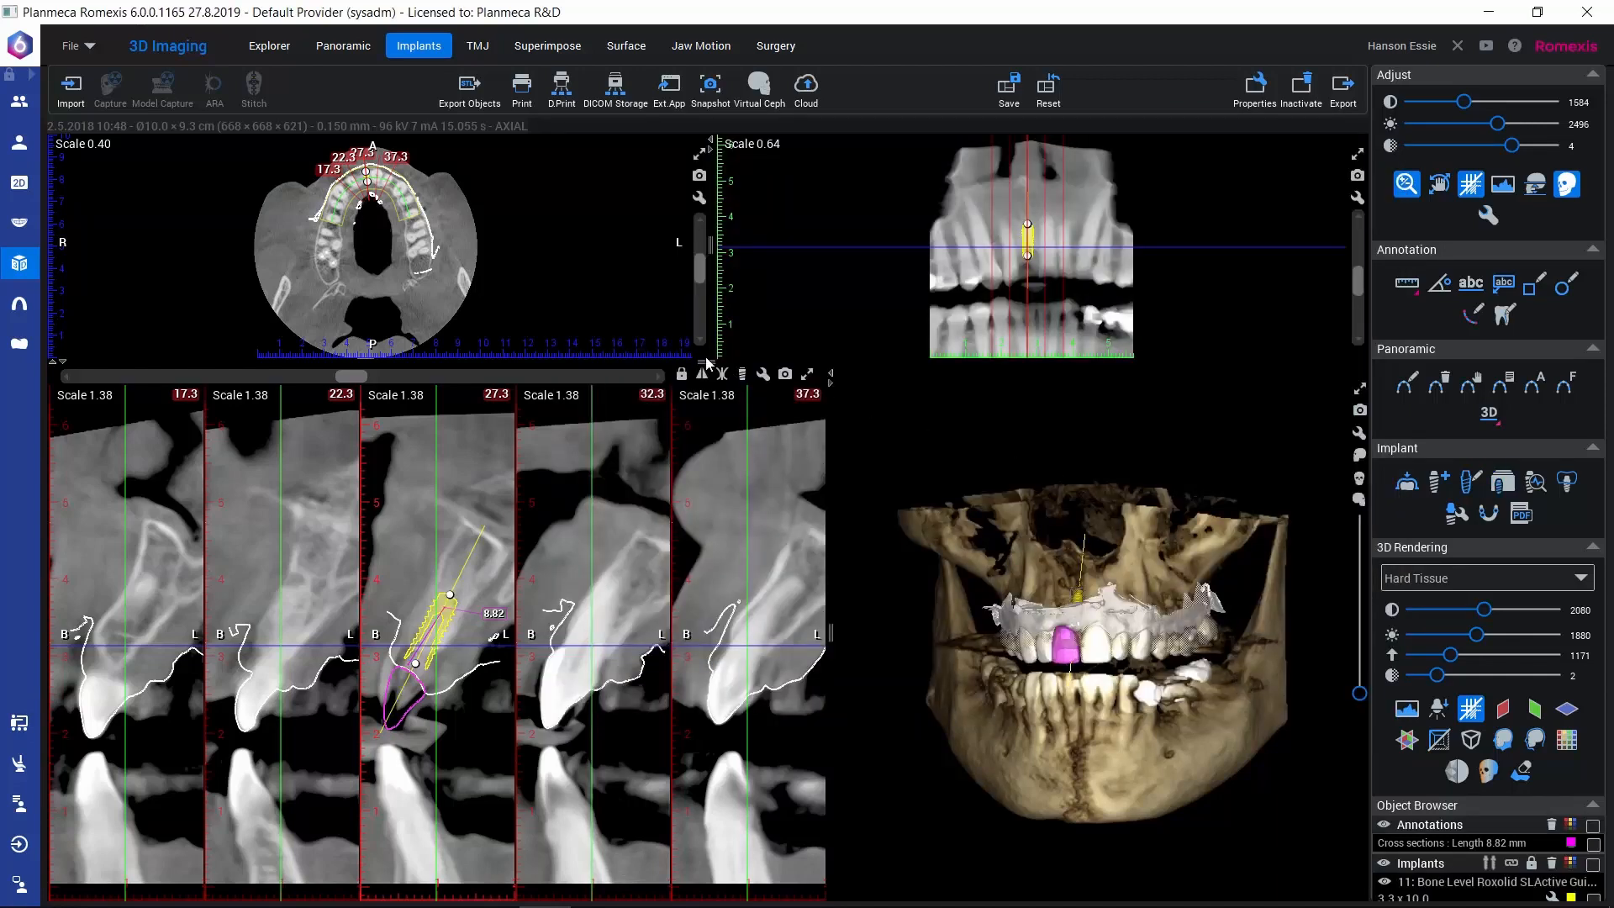
Step: Enlarge the axial and panoramic views by reducing the height of the cross-section and 3D views
{"action": "left_click_drag", "start_coordinate": [703, 377], "coordinate": [700, 434]}
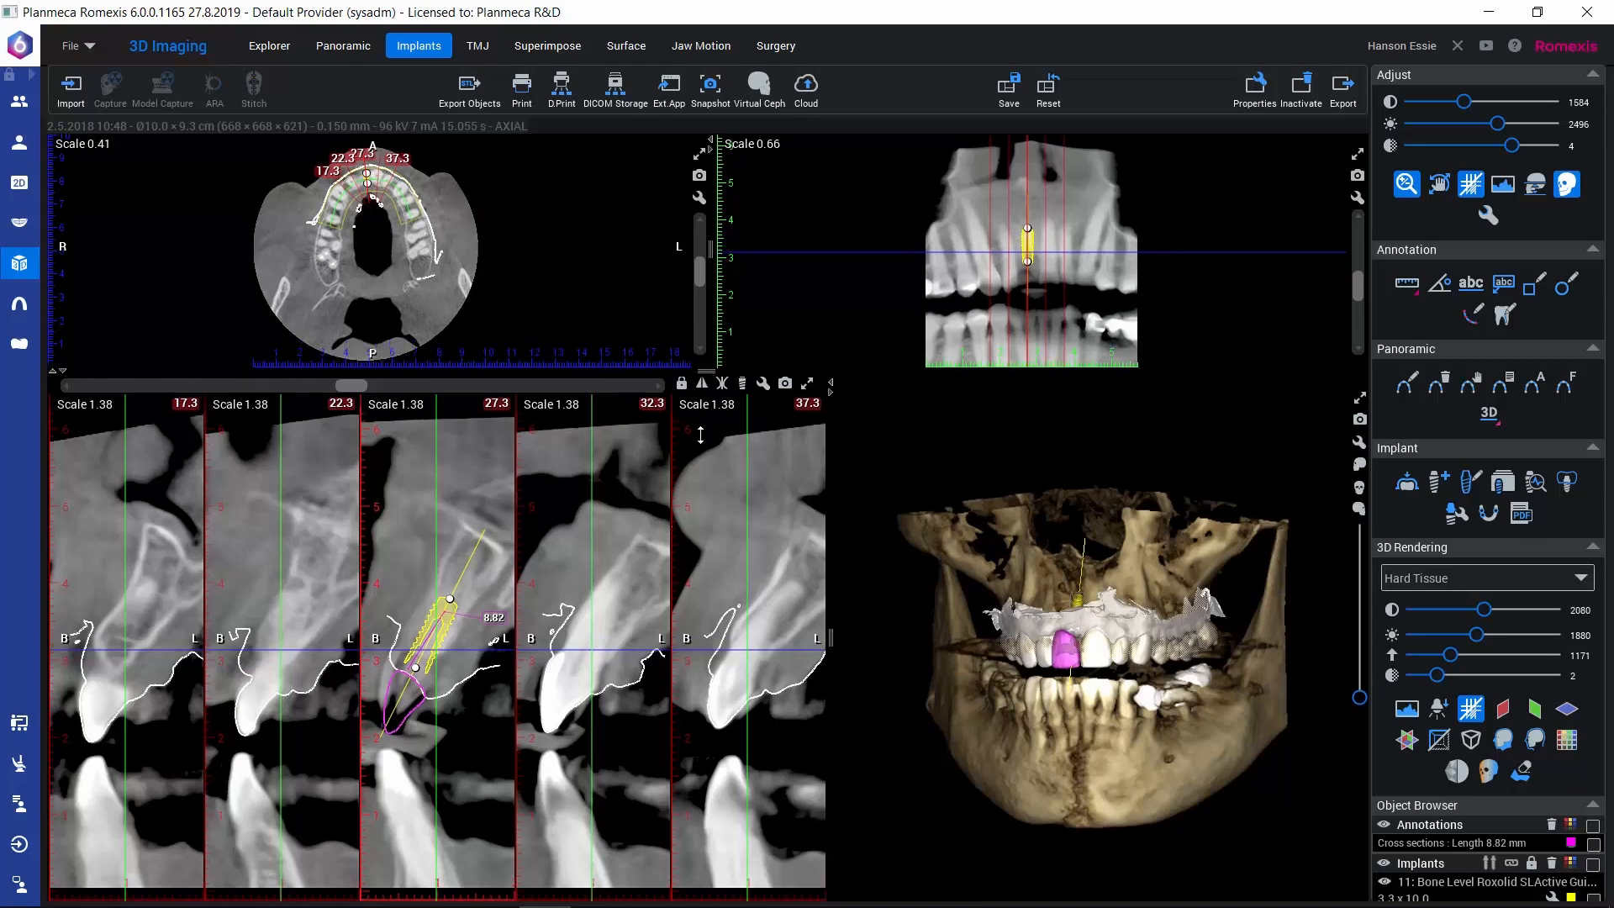
{"action": "left_click_drag", "start_coordinate": [697, 610], "coordinate": [699, 576]}
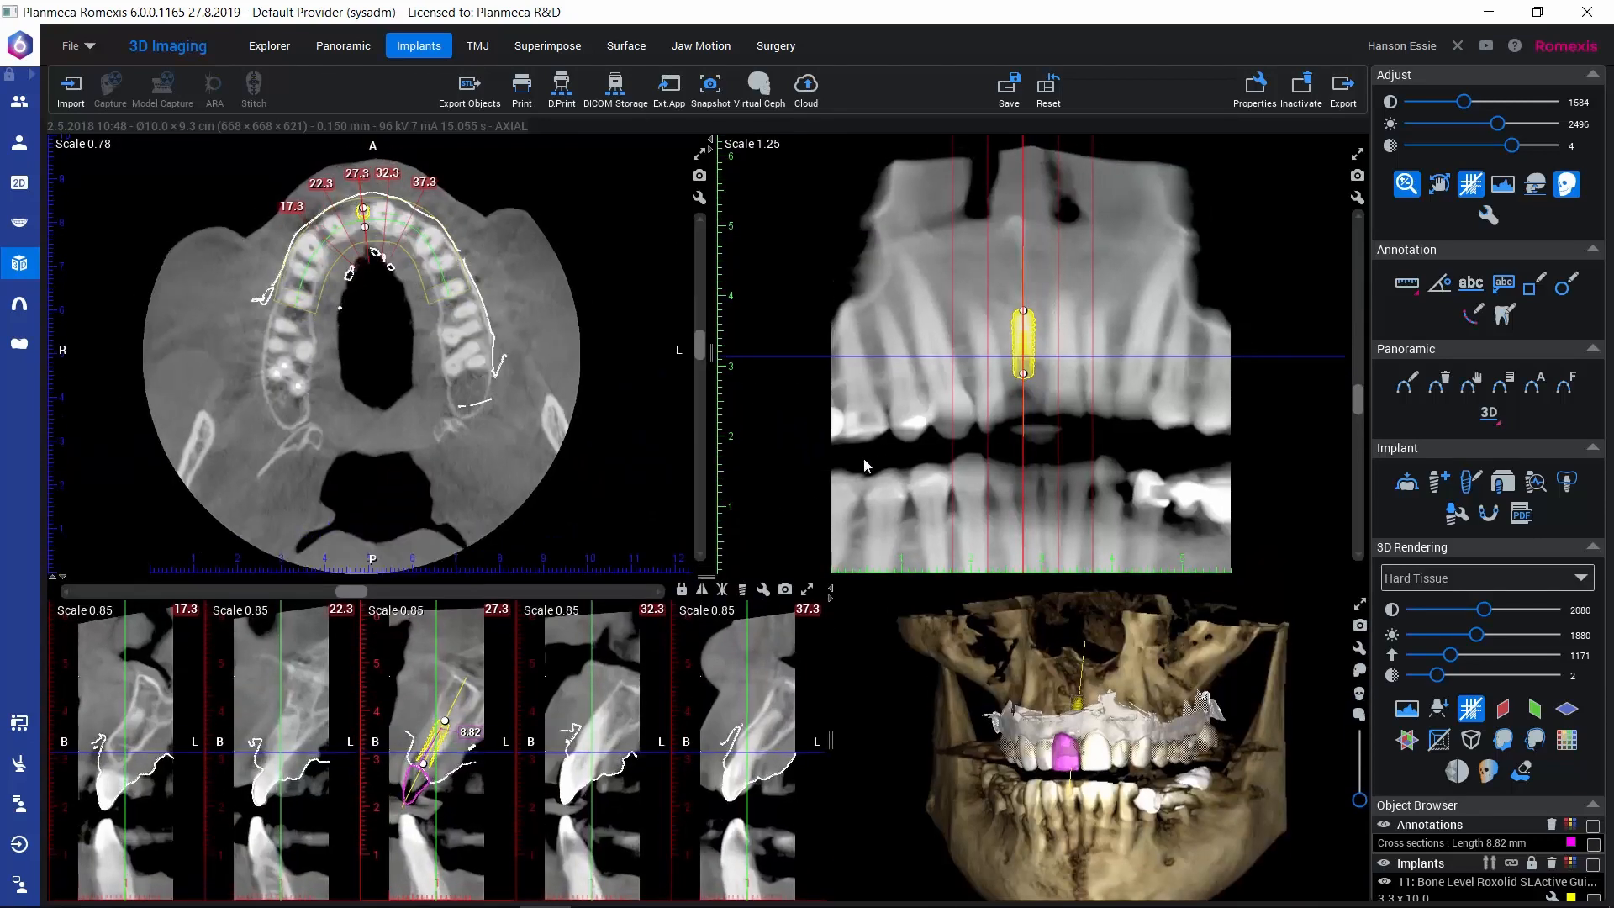
Step: Copy the implant in the panoramic view and place the copy on the cross-section 37.3 line
{"action": "right_click", "coordinate": [1023, 346]}
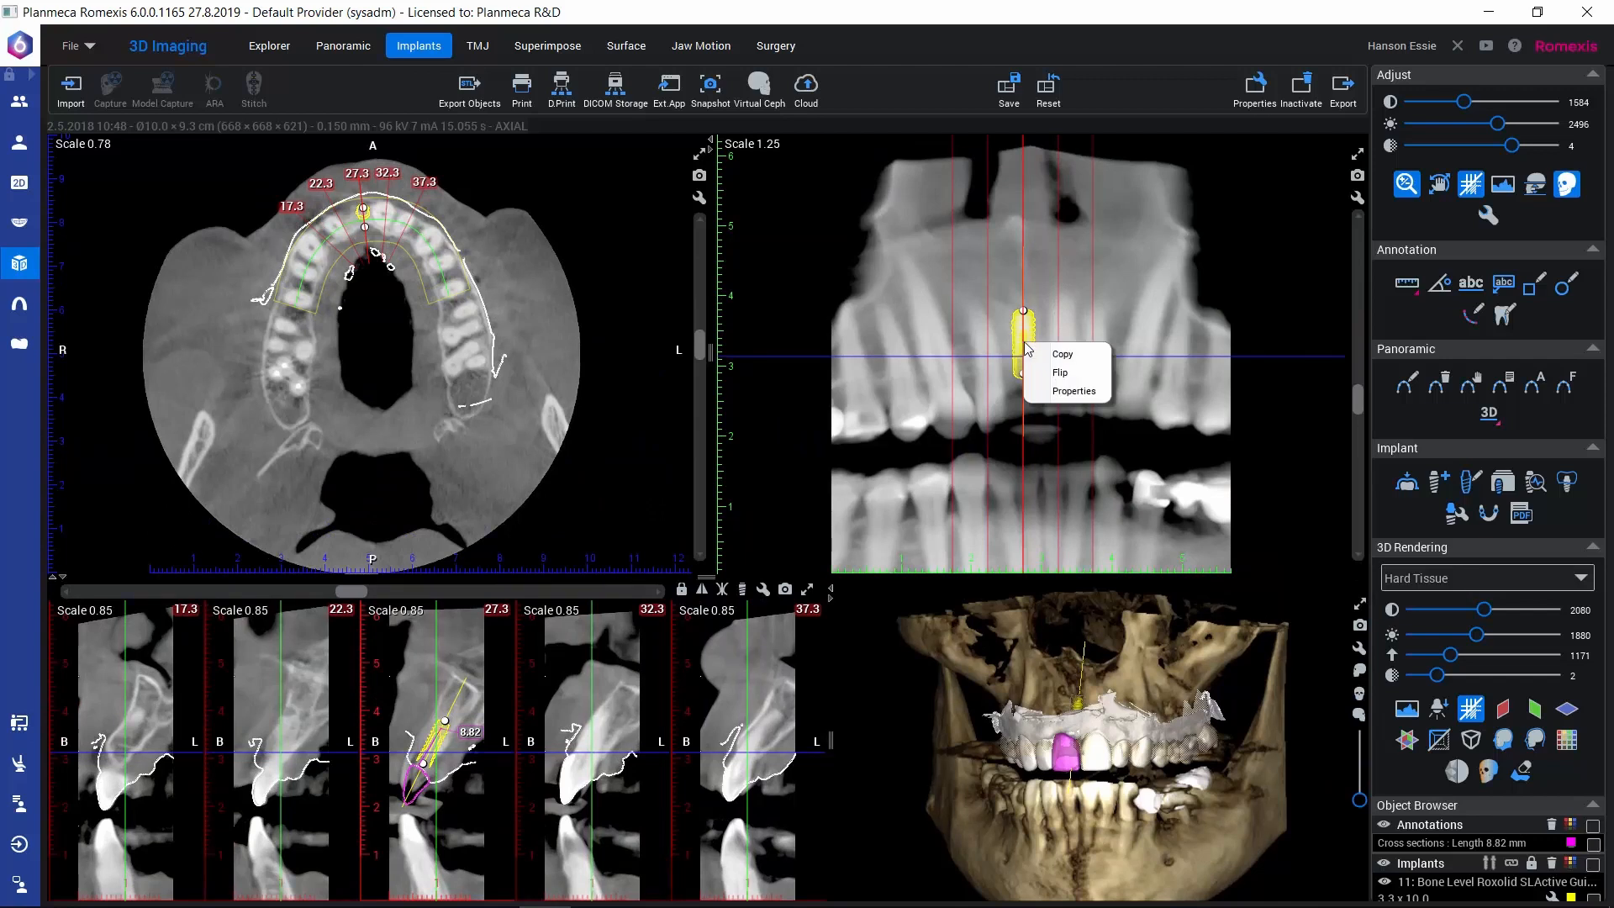
{"action": "left_click", "coordinate": [1062, 354]}
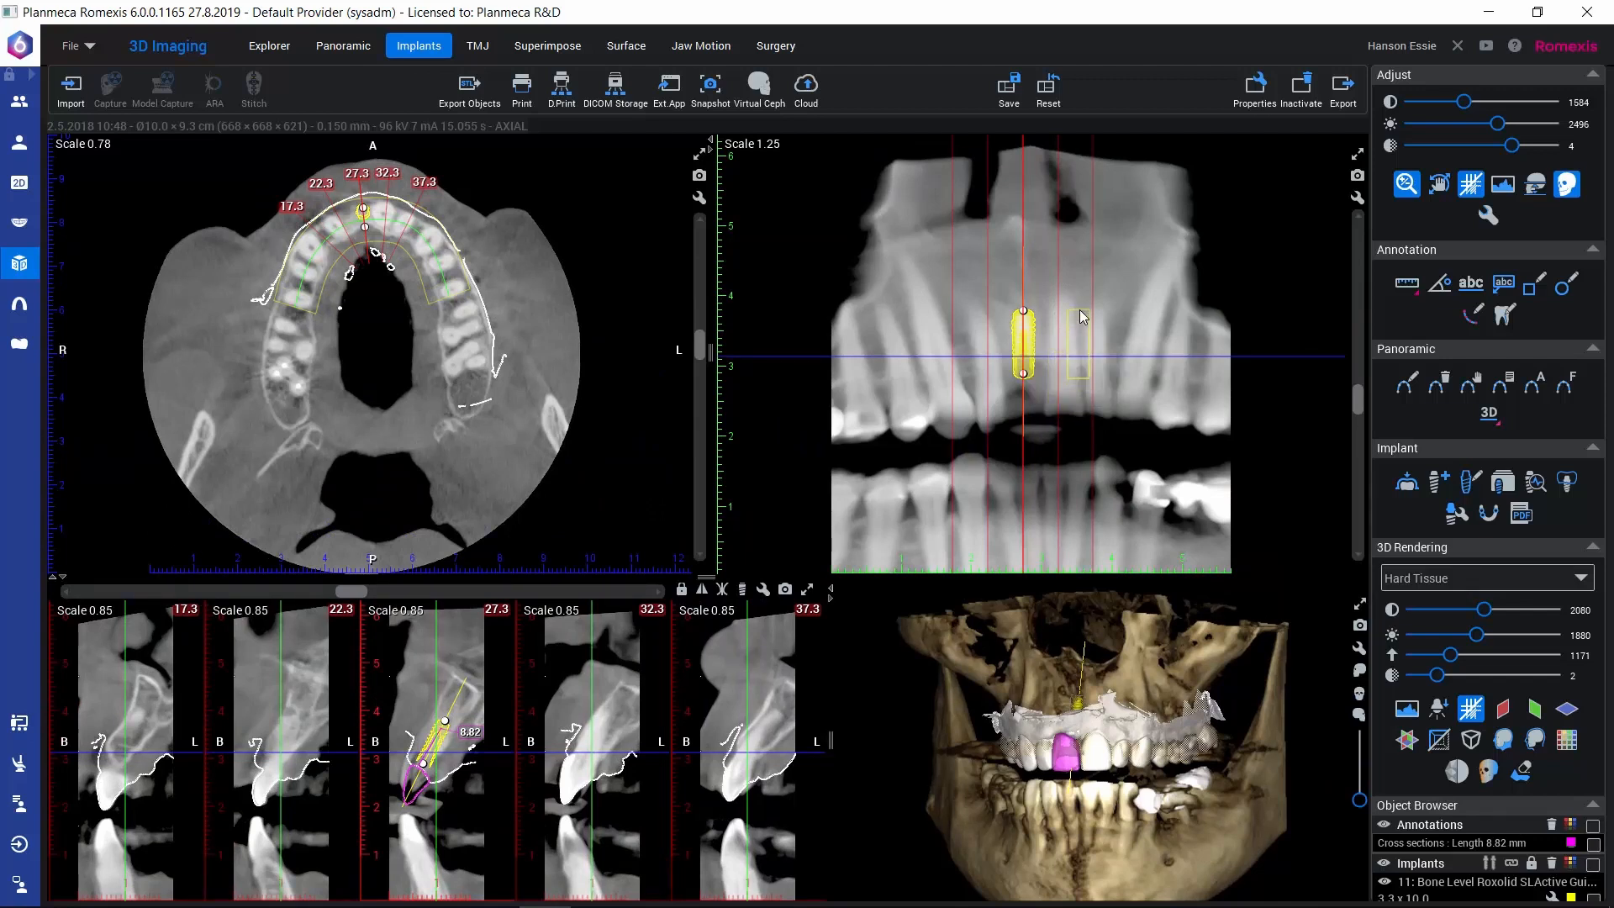
{"action": "left_click", "coordinate": [1082, 317]}
{"action": "right_click", "coordinate": [1084, 346]}
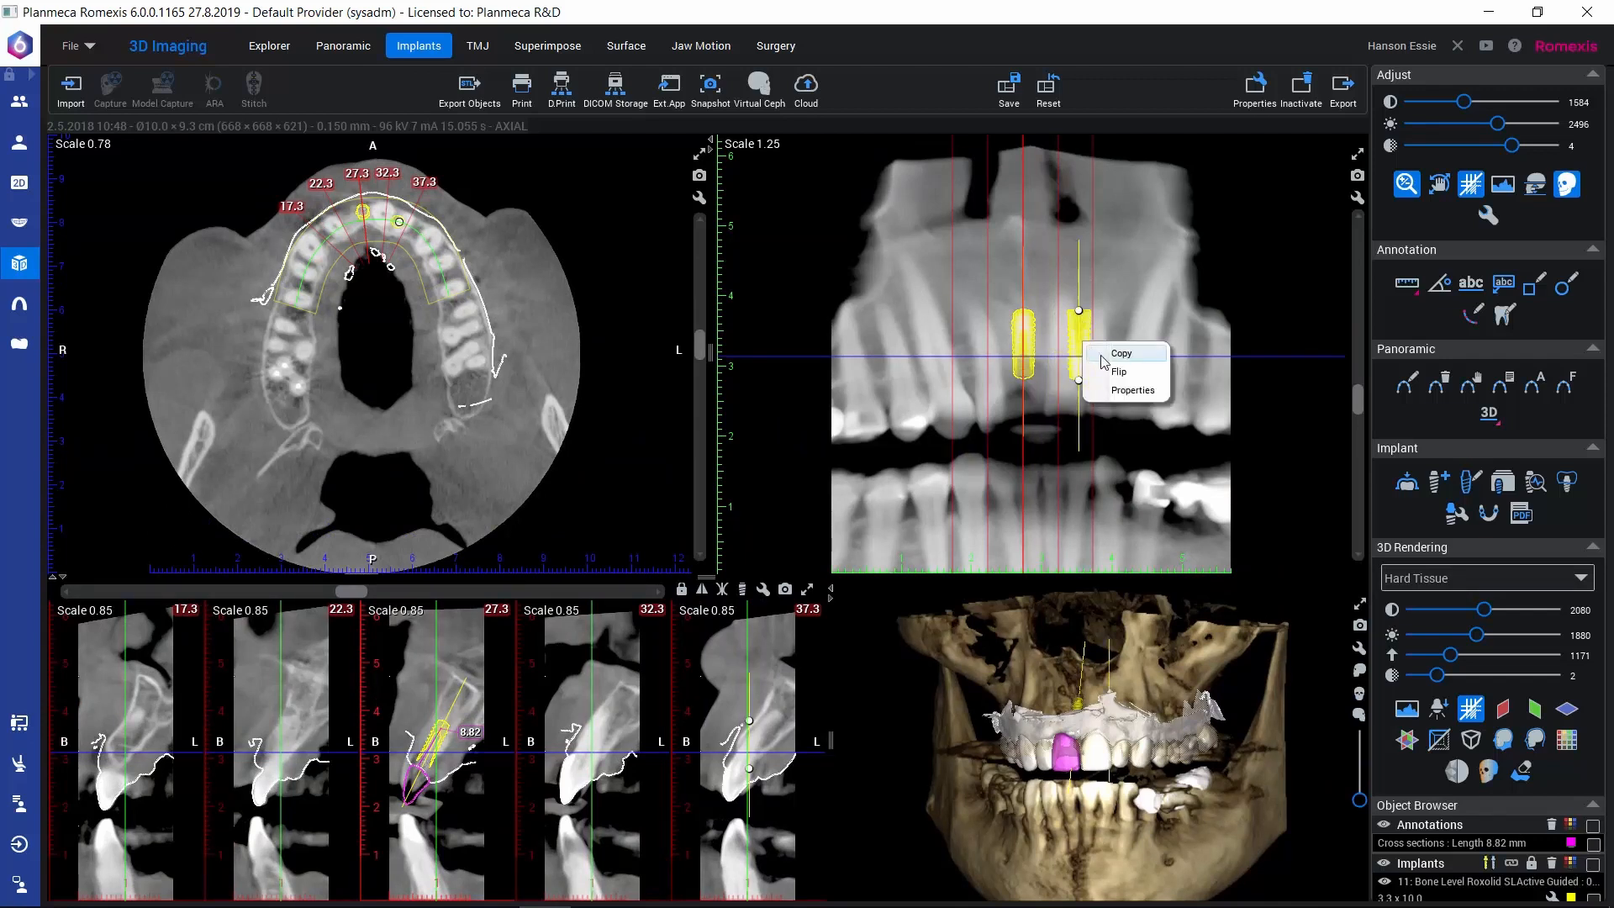
{"action": "left_click", "coordinate": [1092, 361]}
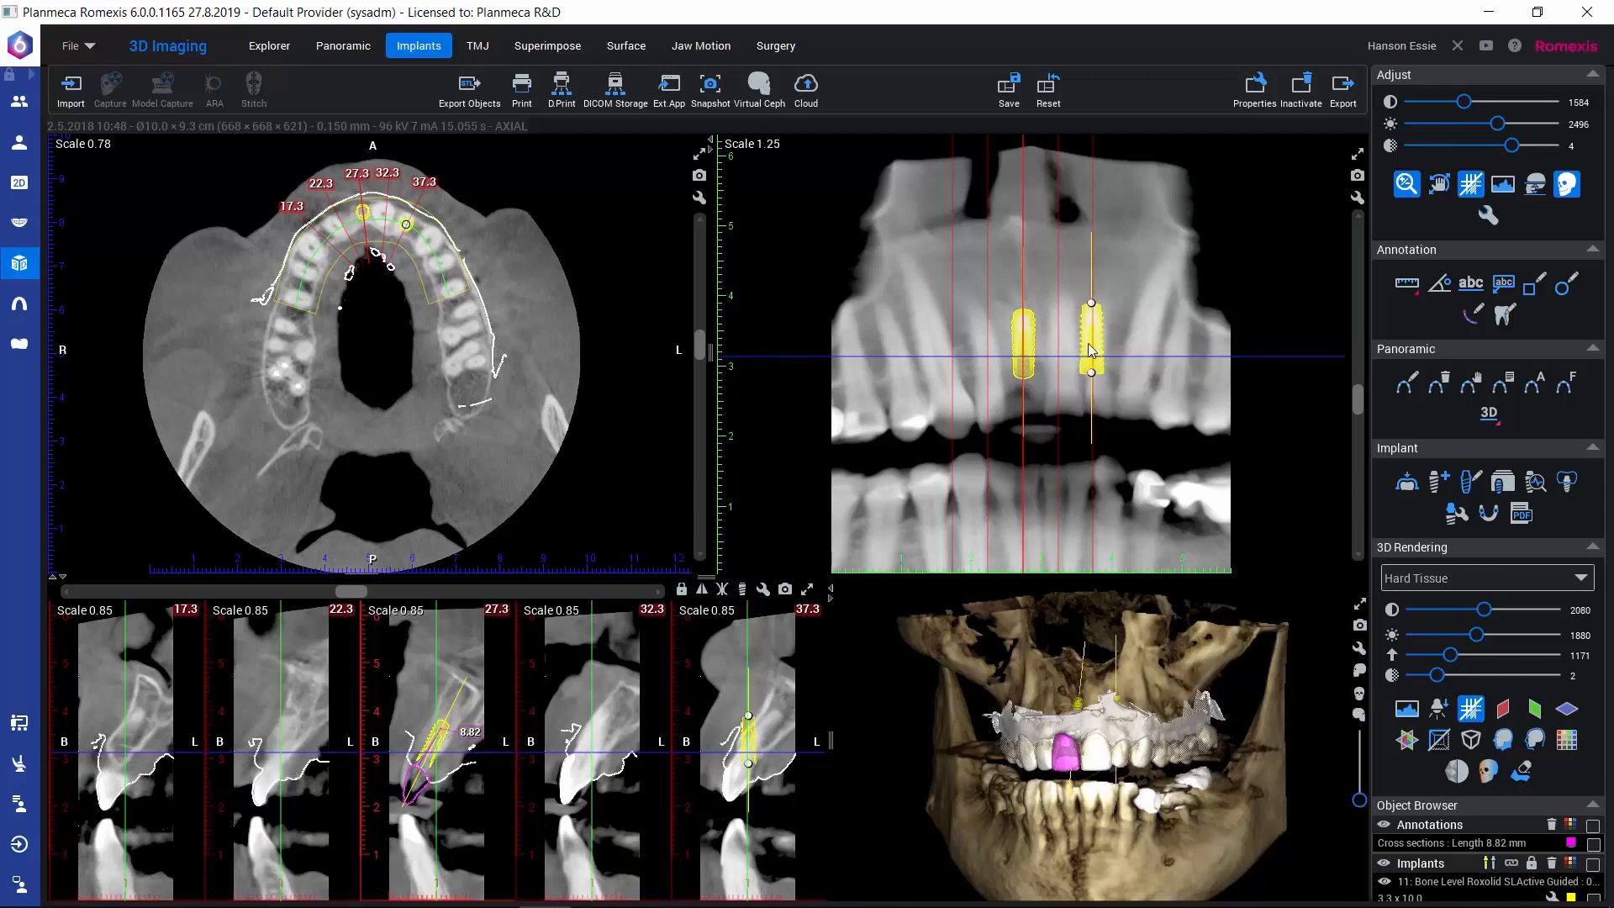
Step: Collapse the 3D rendering settings to see the full object list, then hide the original implant and show it again
{"action": "left_click", "coordinate": [1593, 551]}
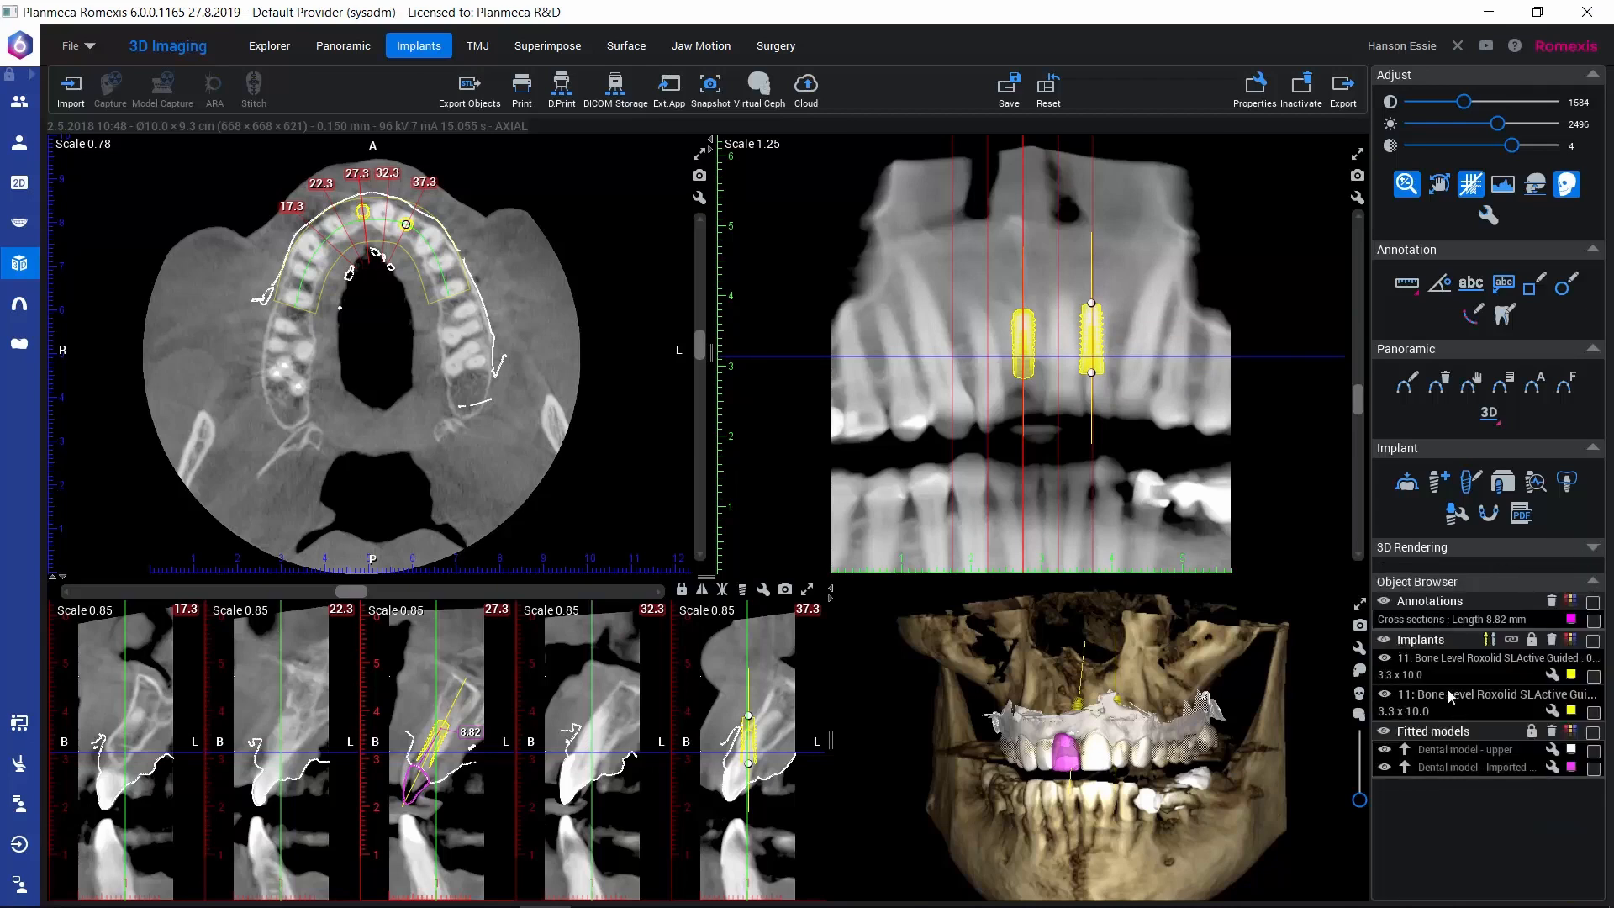
{"action": "left_click", "coordinate": [1385, 660]}
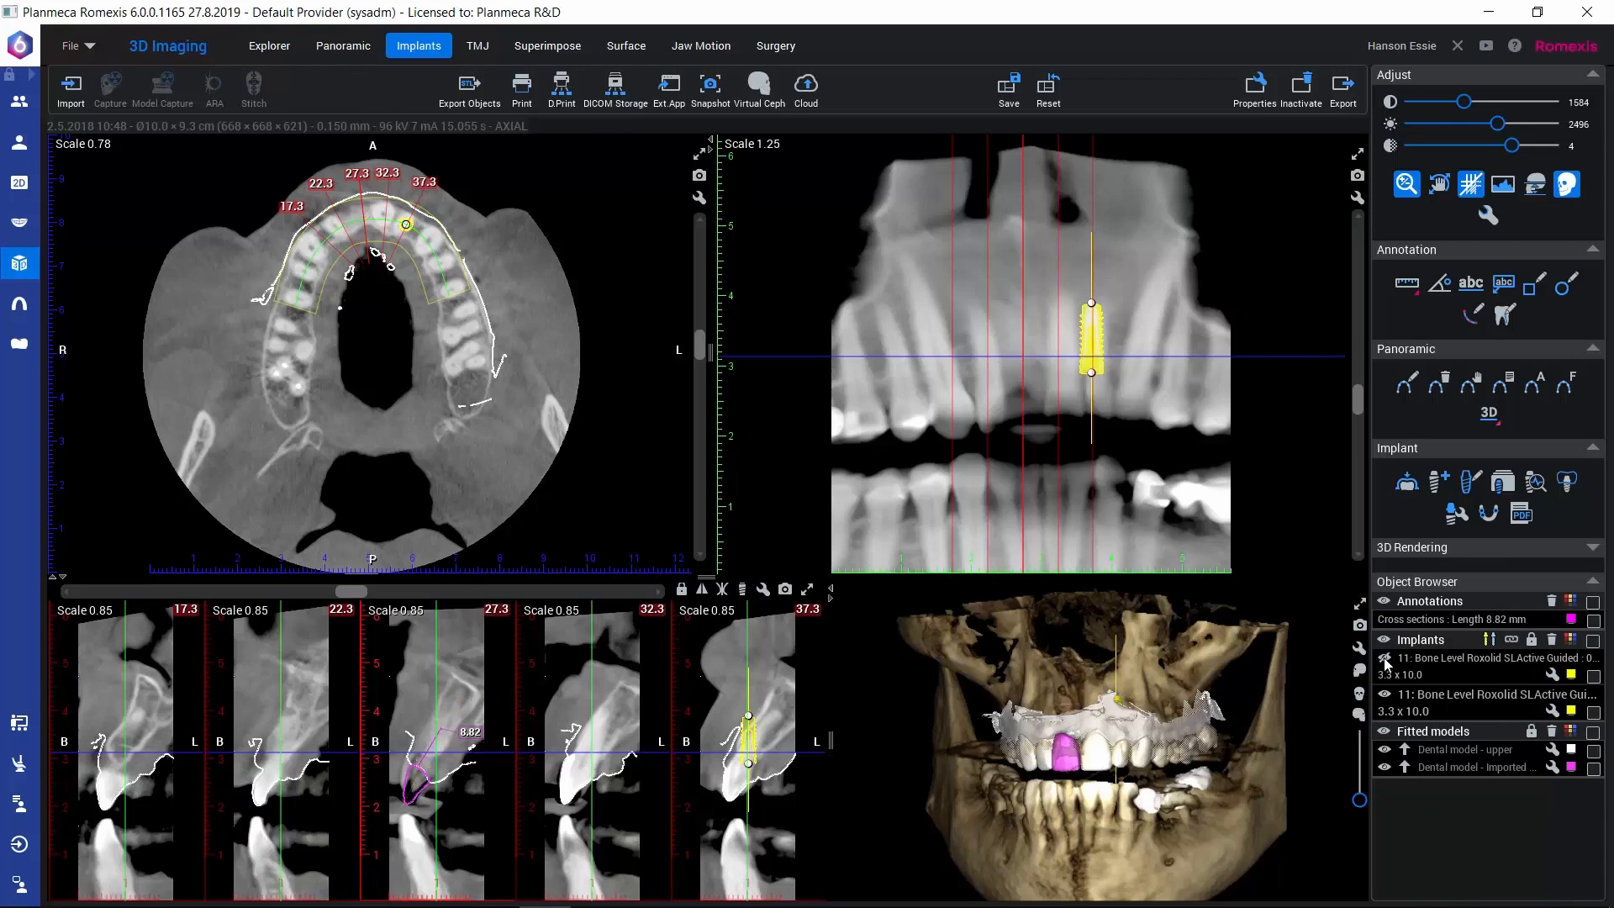
{"action": "left_click", "coordinate": [1385, 660]}
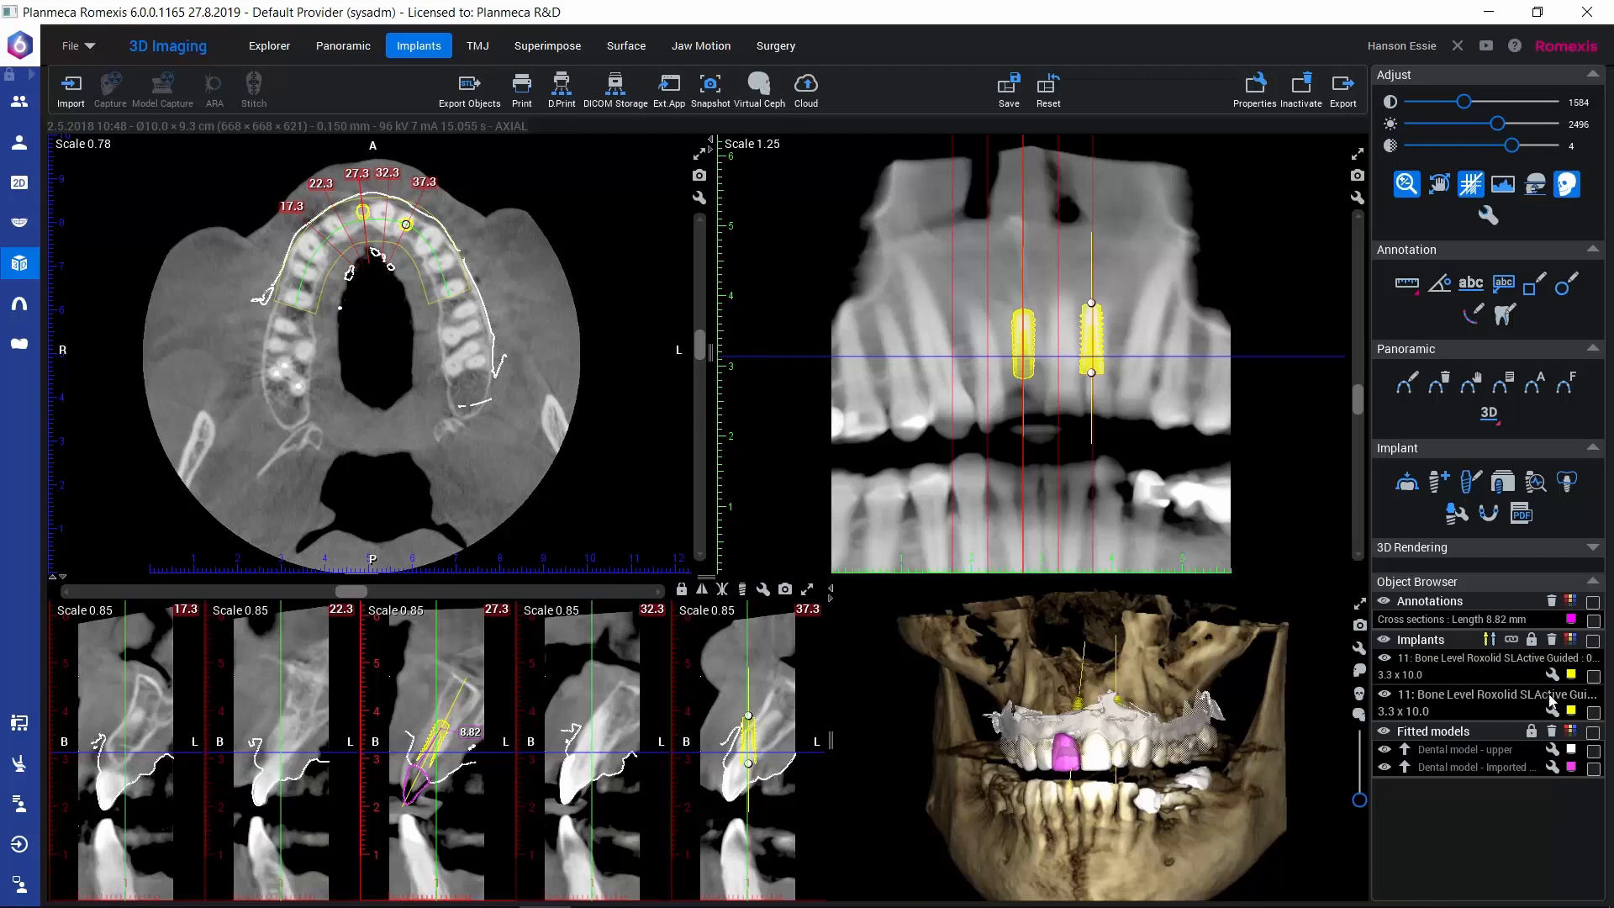
Step: Delete the copied implant at cross-section 37.3 from the plan and confirm the deletion
{"action": "left_click", "coordinate": [1594, 712]}
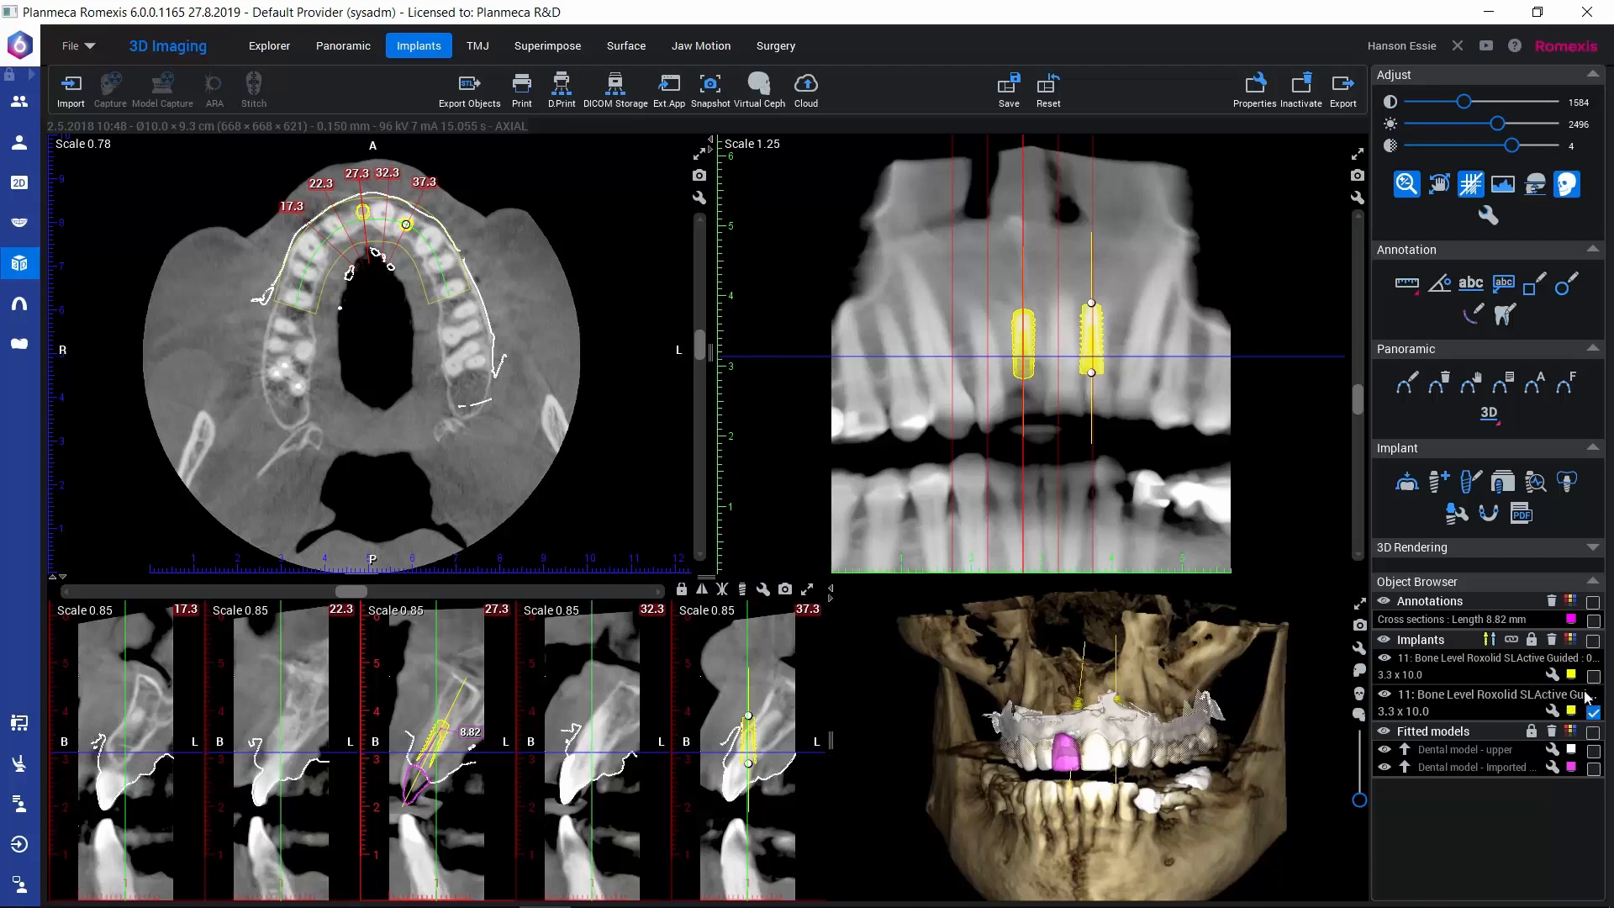
{"action": "left_click", "coordinate": [1552, 639]}
{"action": "left_click", "coordinate": [842, 520]}
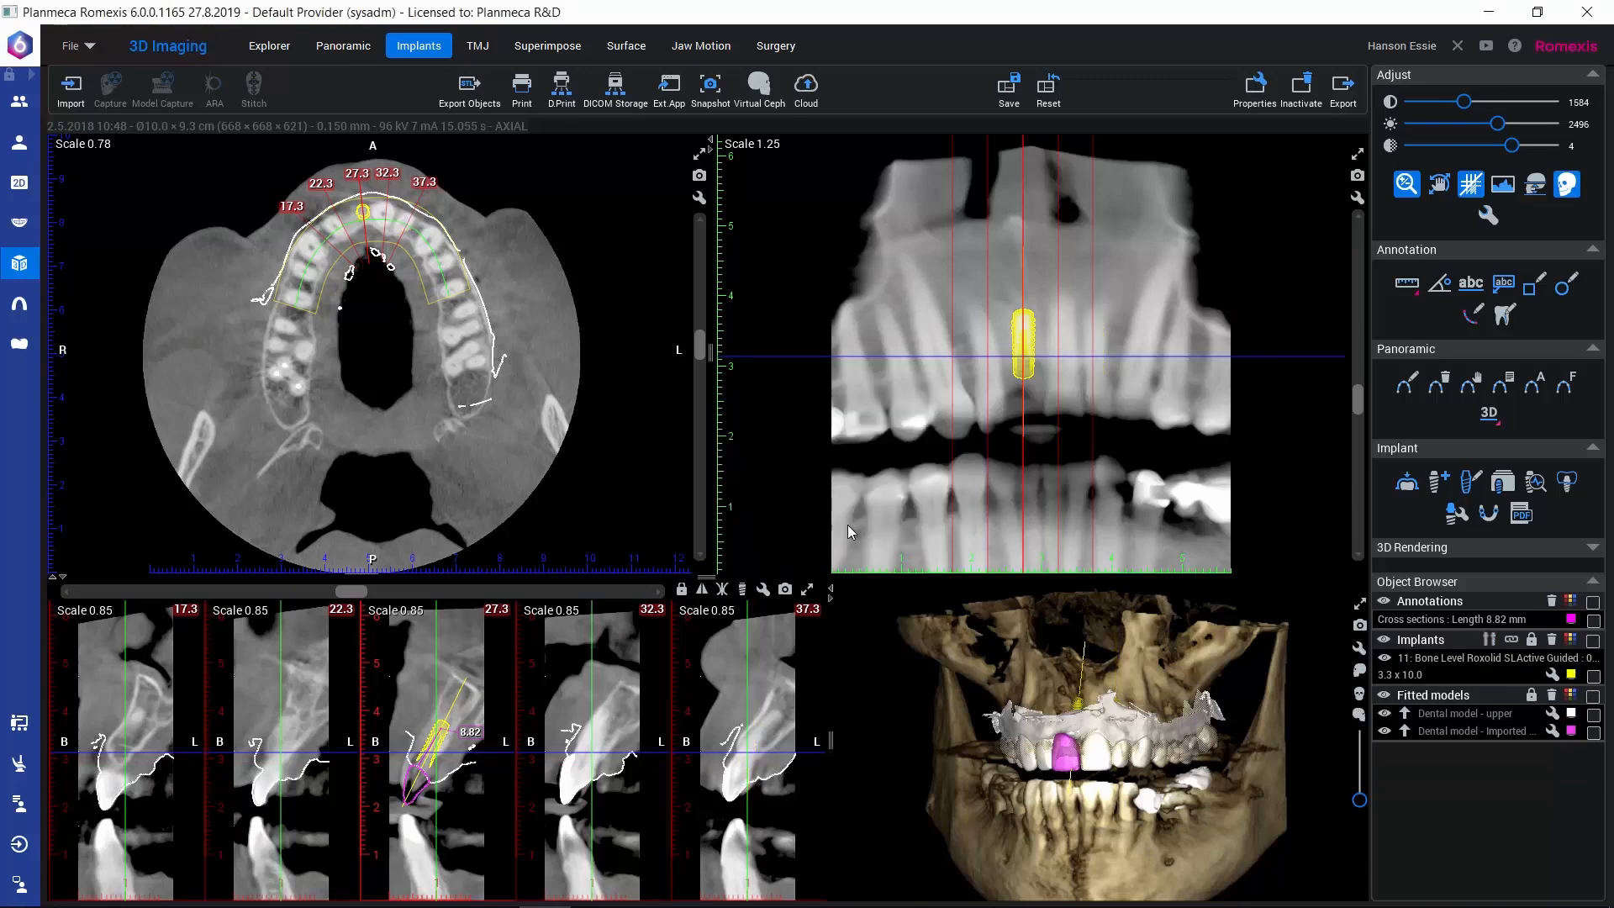